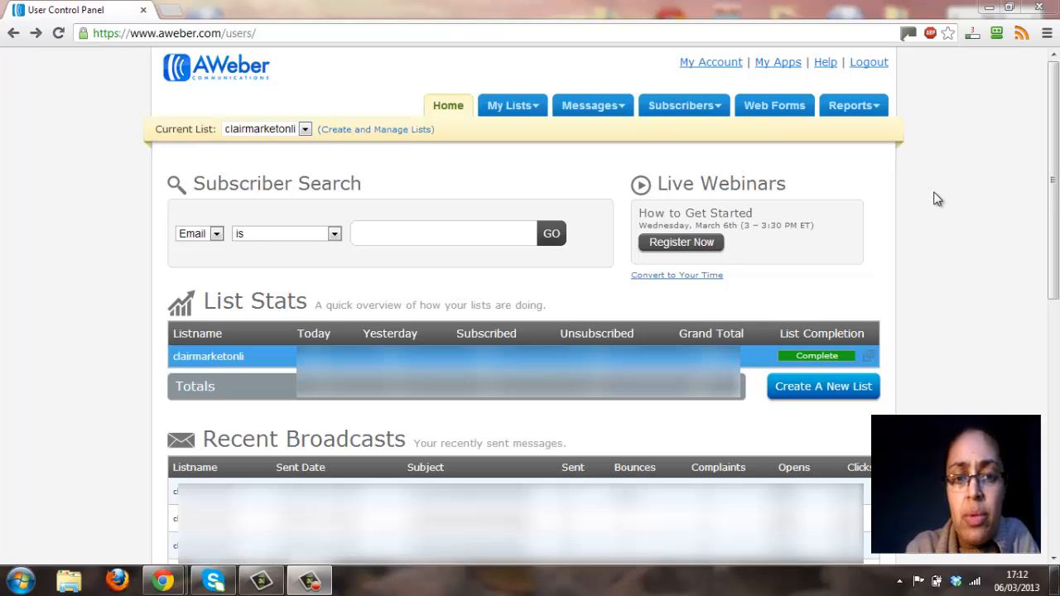
Open the settings of the active email list and bring up its Basic Information section.
left_click(498, 117)
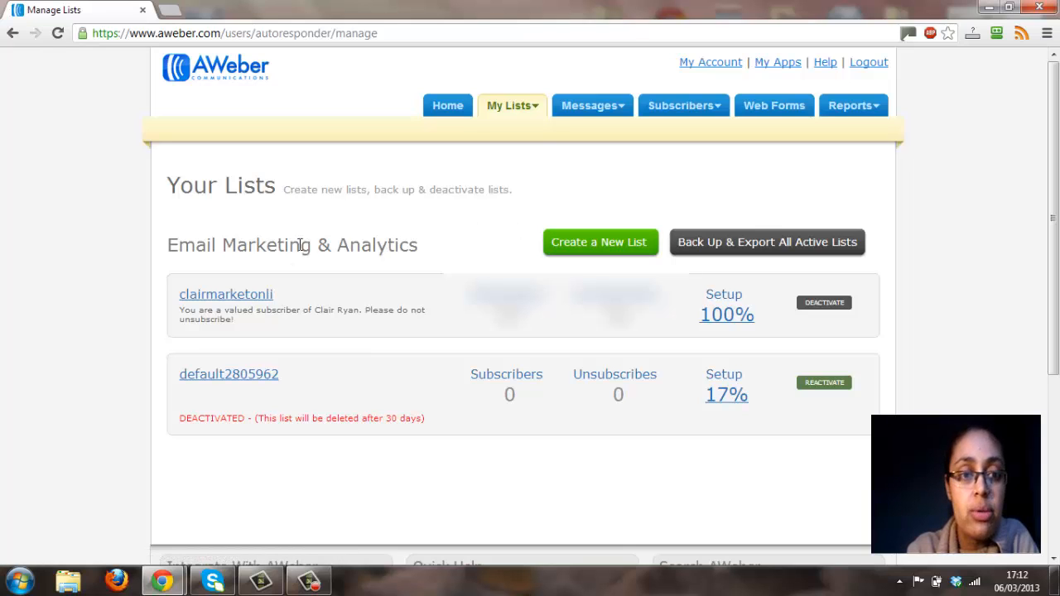
left_click(229, 304)
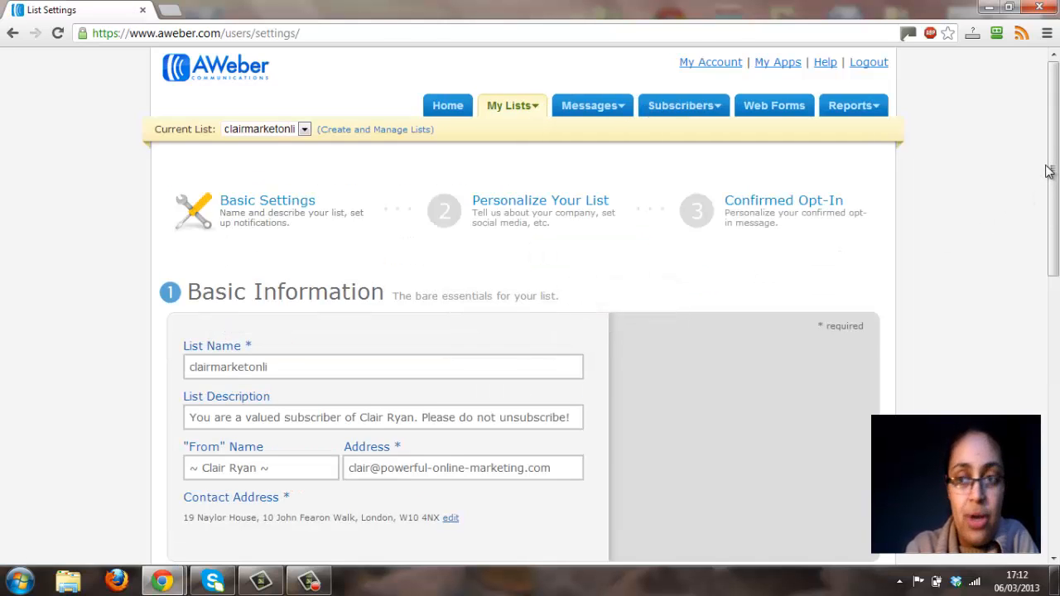
scroll(1054, 169, "down", 3)
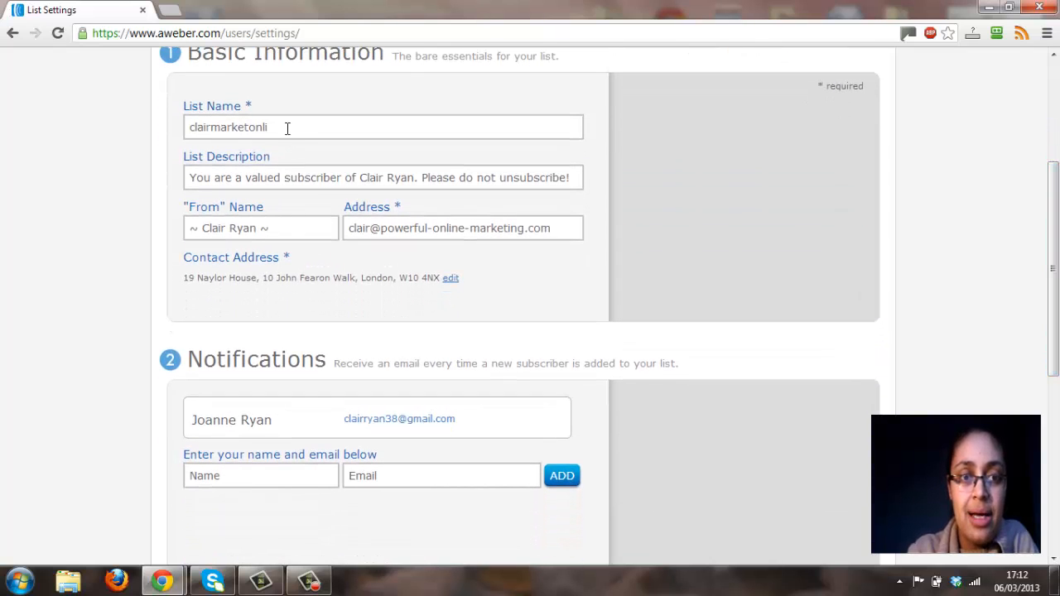
Review the list name, description, "From" name and address fields, and the new-subscriber notification settings.
left_click(287, 126)
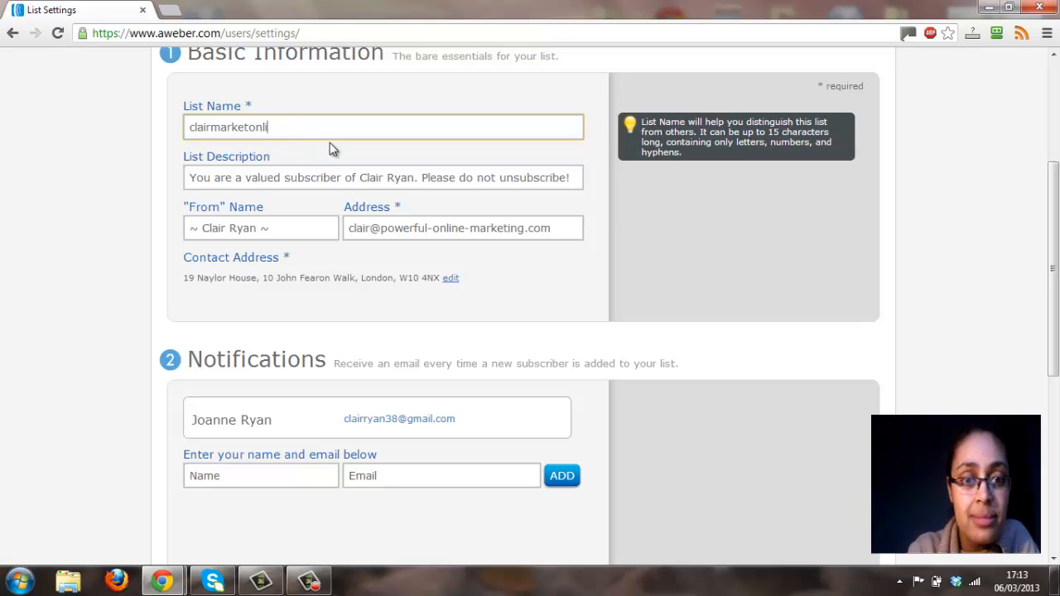
left_click(376, 174)
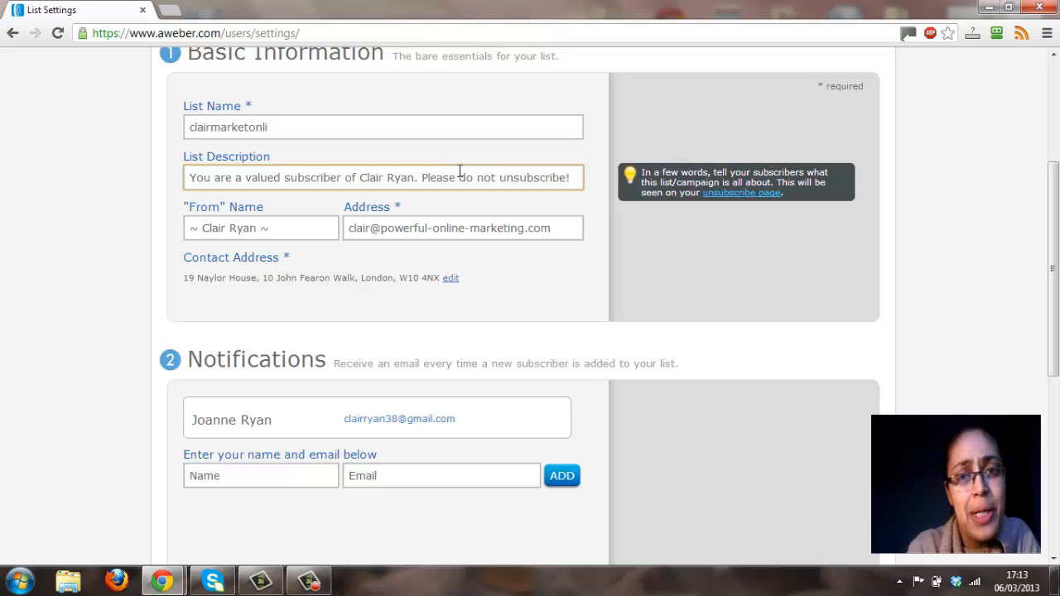
left_click(574, 179)
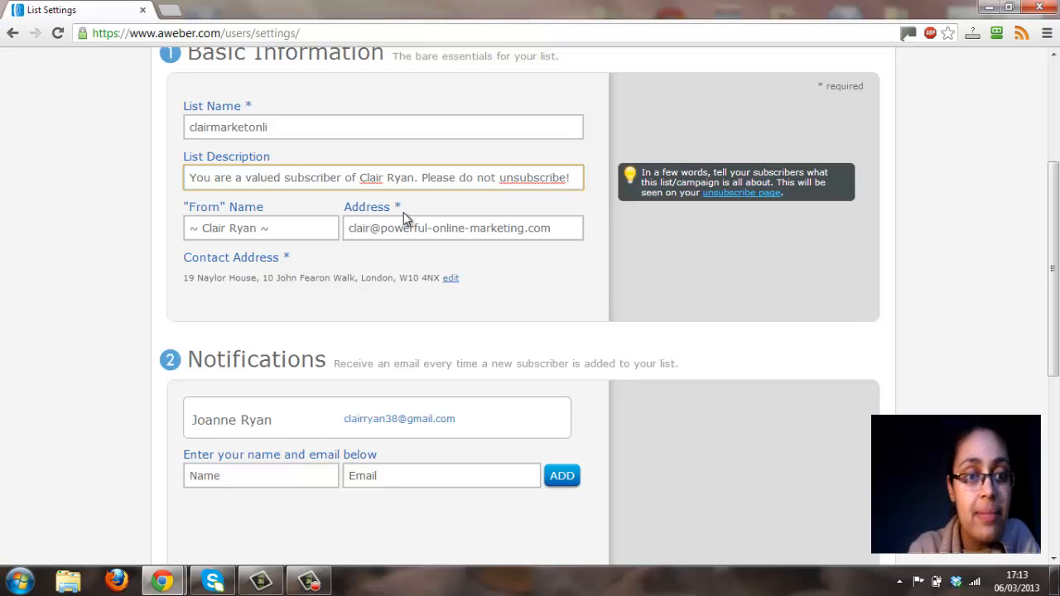
left_click(313, 228)
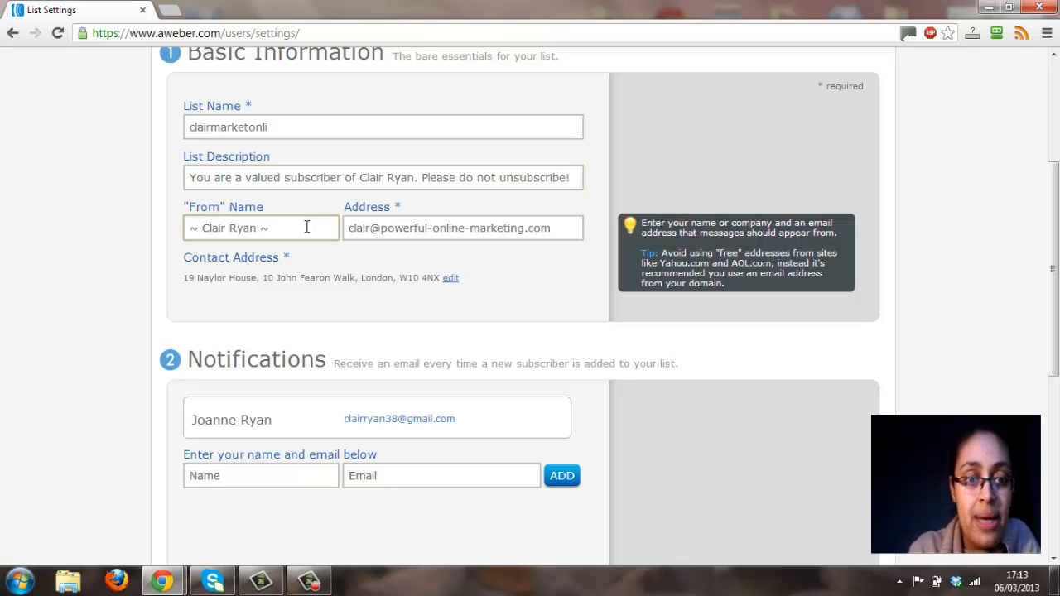
left_click(402, 224)
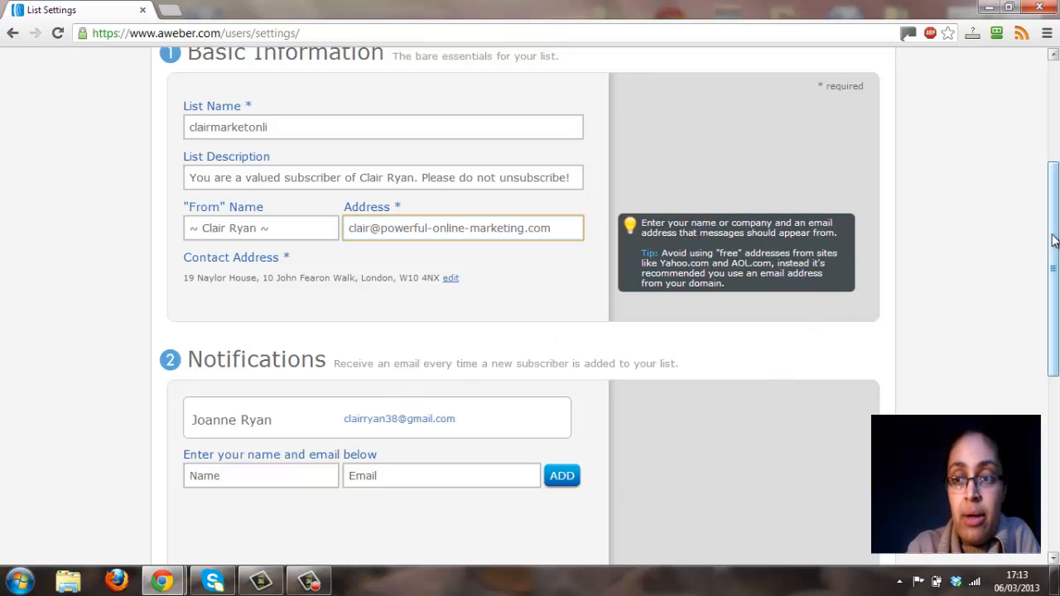
left_click_drag(1054, 236, 1056, 336)
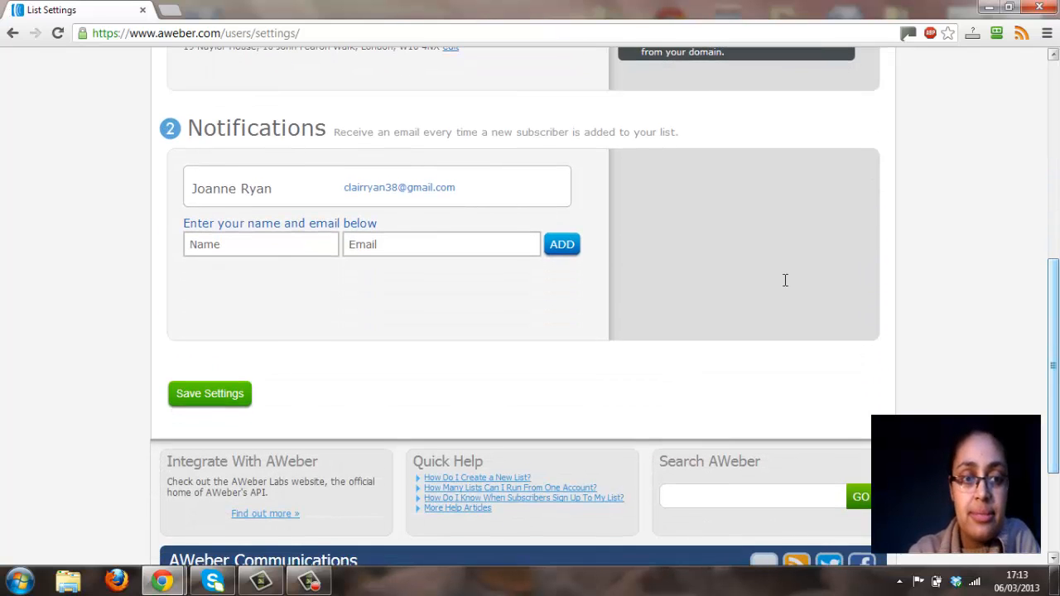
mouse_move(270, 189)
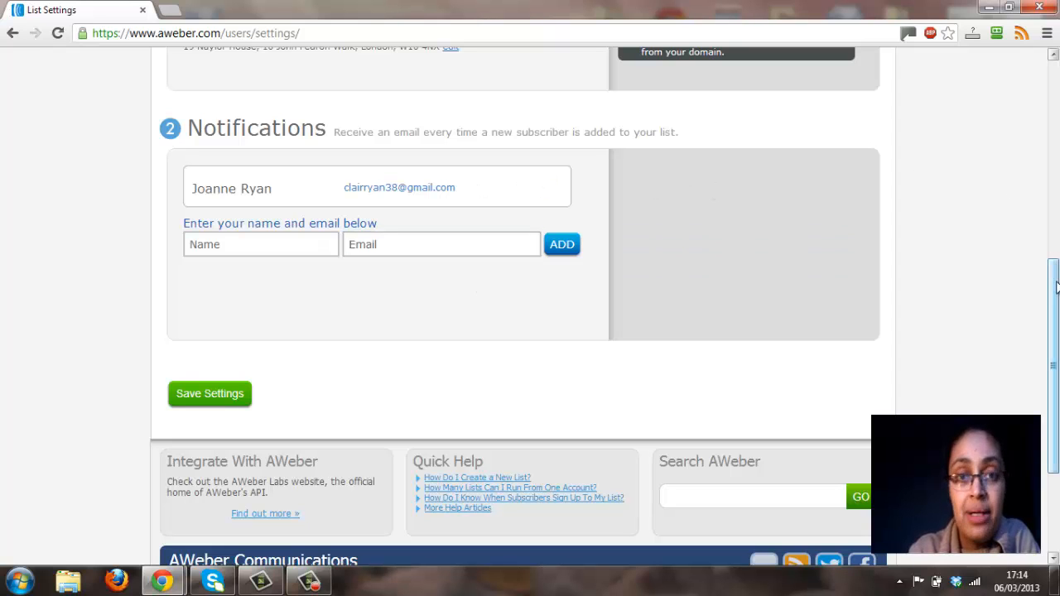
Open the Personalize Your List settings and review the company name, website URL and email signature fields.
left_click_drag(1056, 287, 1050, 78)
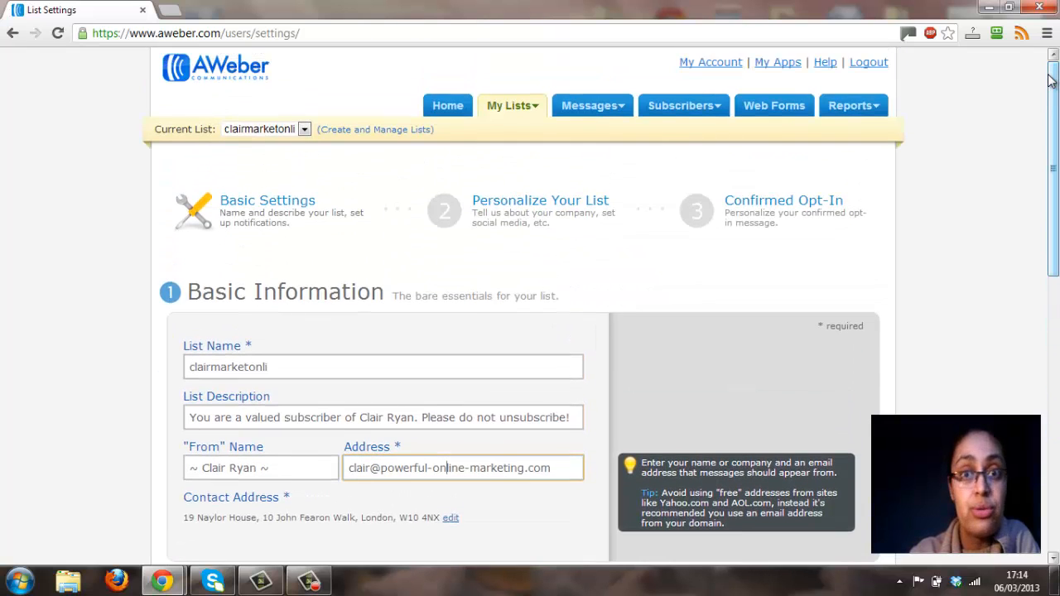
left_click(498, 205)
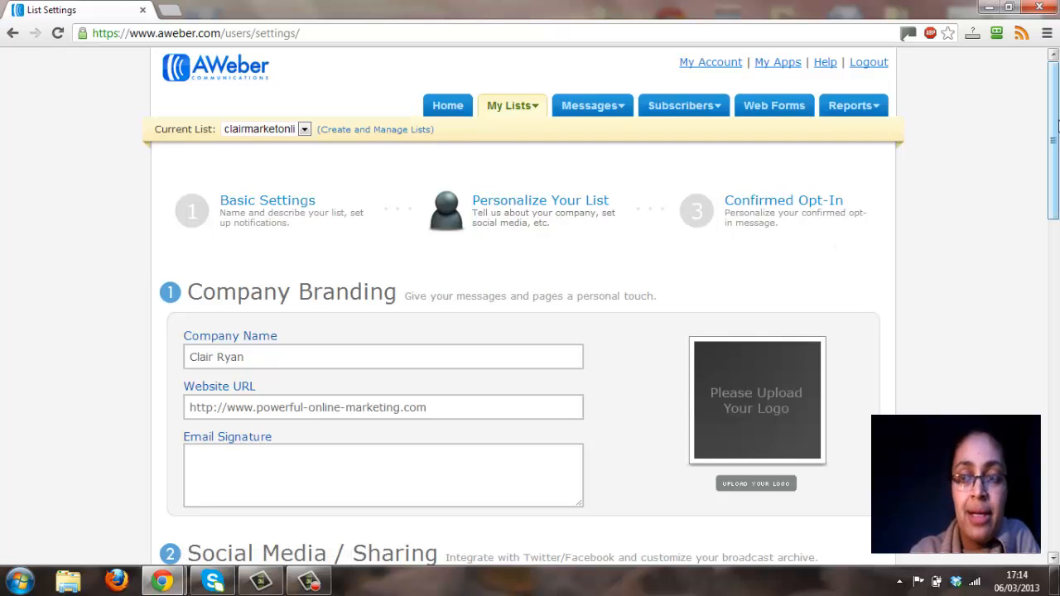
left_click_drag(1055, 123, 1055, 187)
left_click(327, 146)
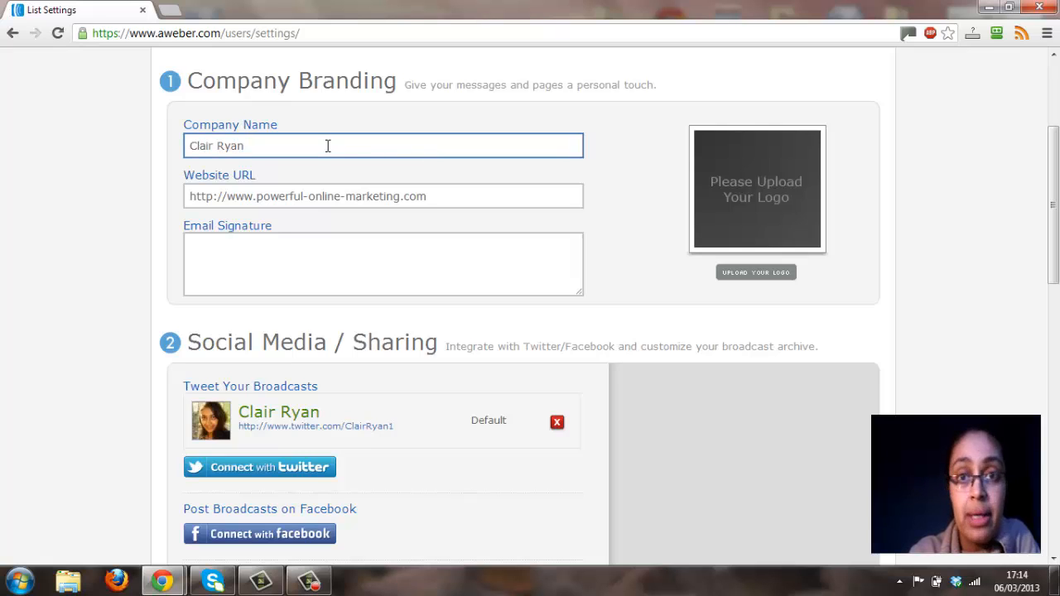
left_click(443, 195)
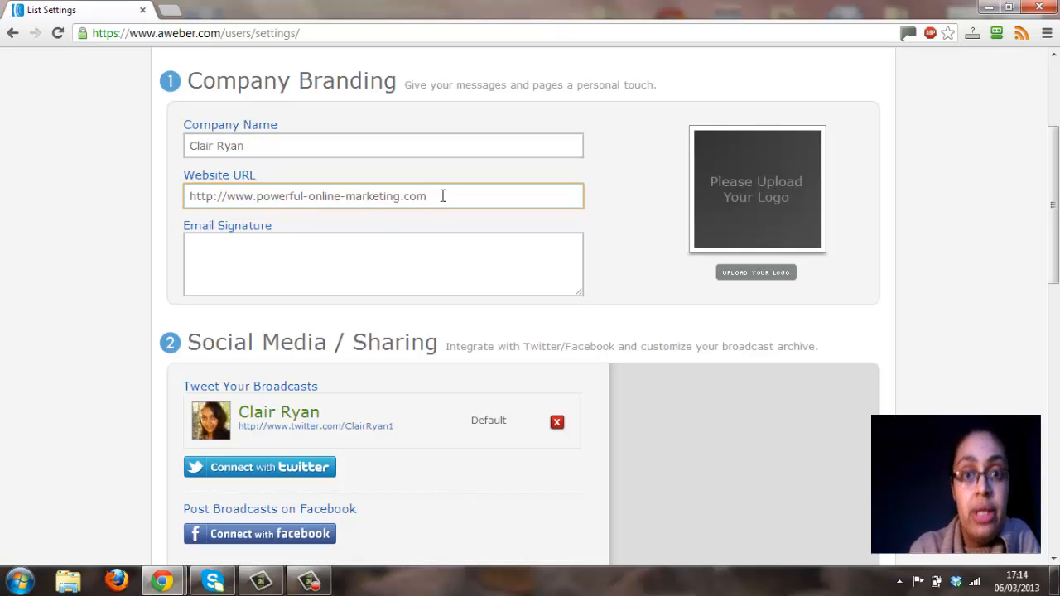
left_click(427, 249)
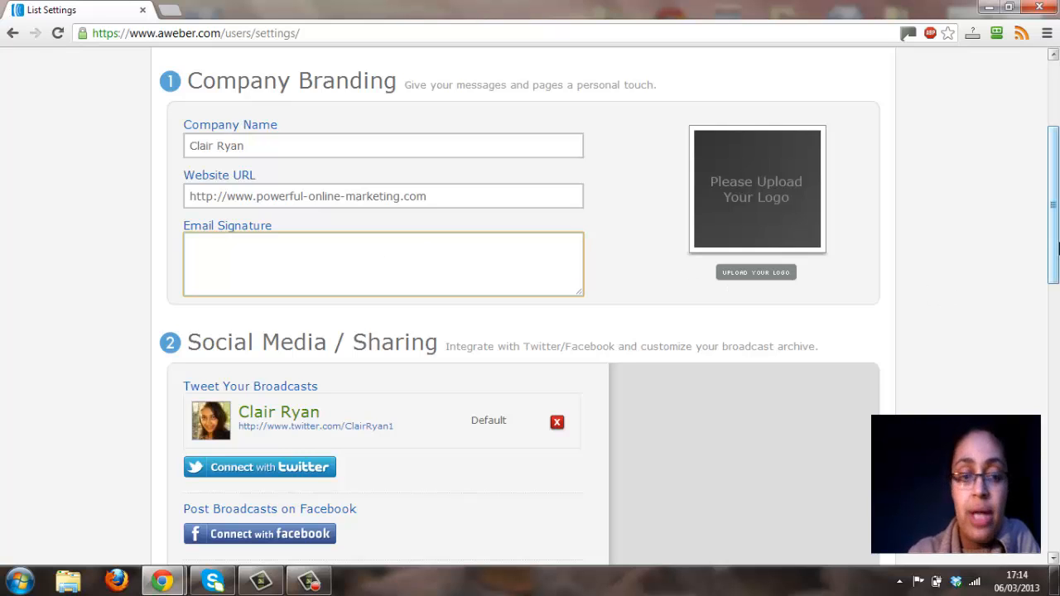
Examine the list's Social Media / Sharing options and its Global Text Snippets.
left_click_drag(1058, 249, 1056, 329)
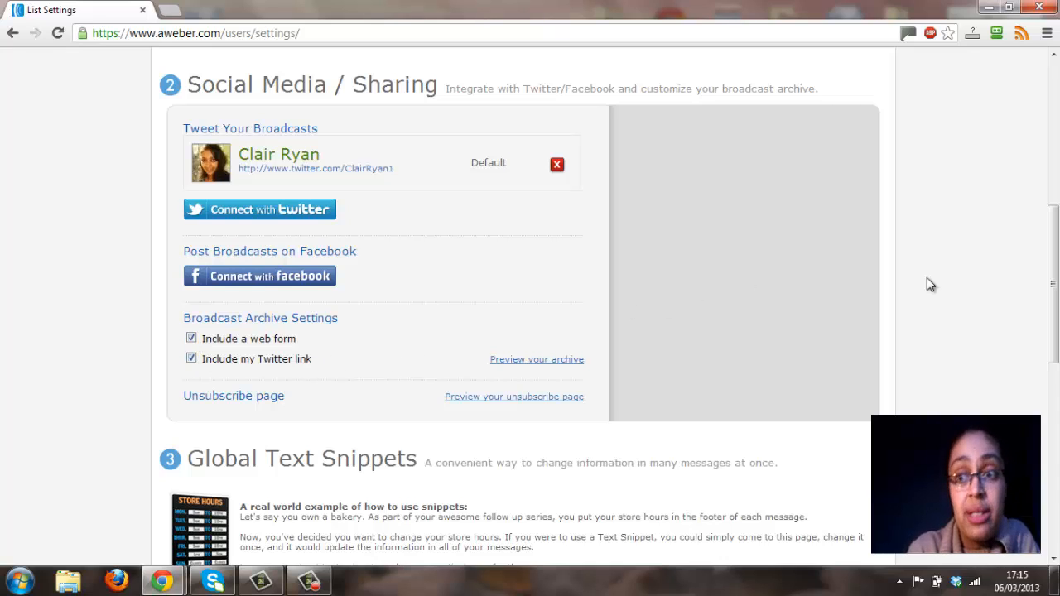
left_click_drag(1057, 252, 1058, 354)
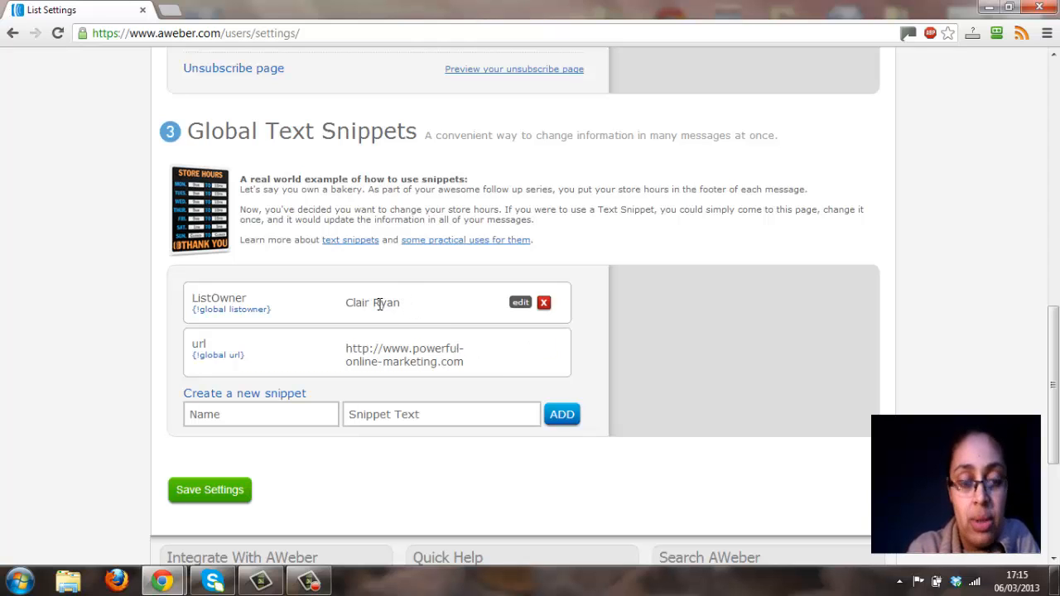
left_click(325, 415)
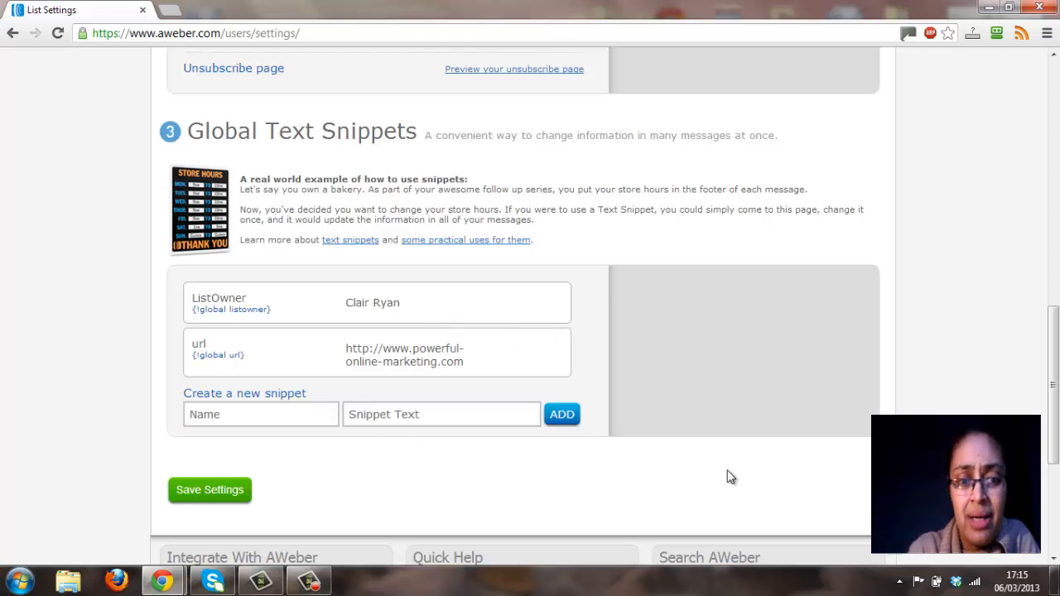
Open the Confirmed Opt-In settings and inspect the confirmation message's subject and intro in their editors.
left_click_drag(1055, 385, 1055, 66)
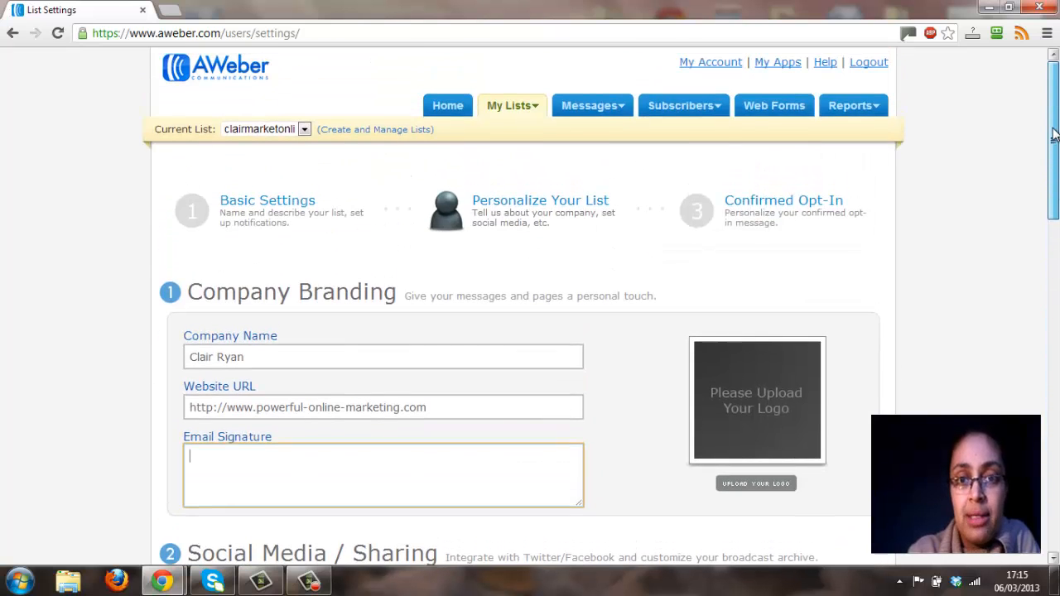
left_click(831, 214)
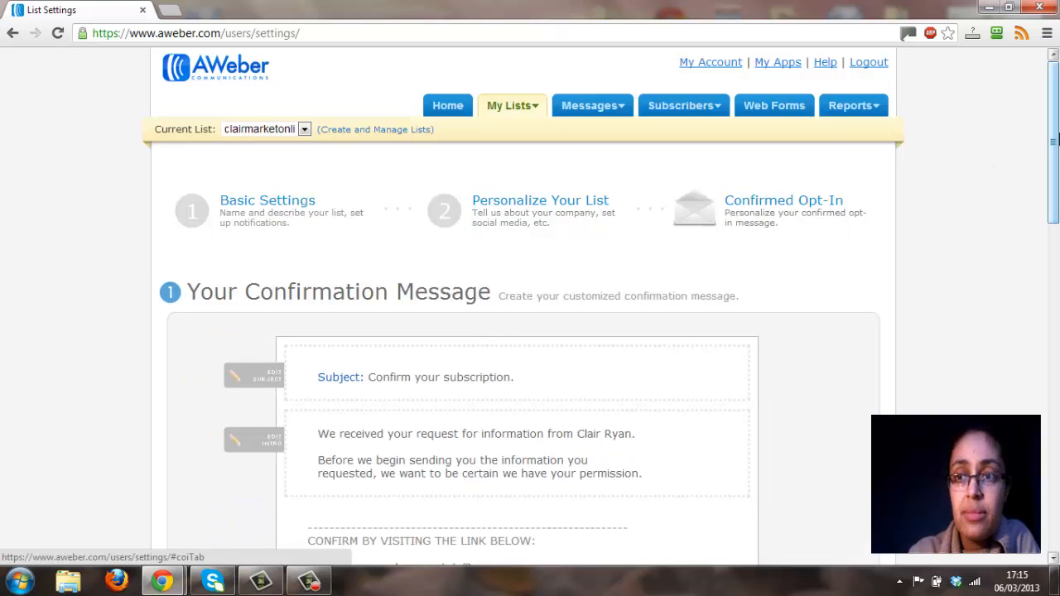
left_click_drag(1057, 133, 1057, 209)
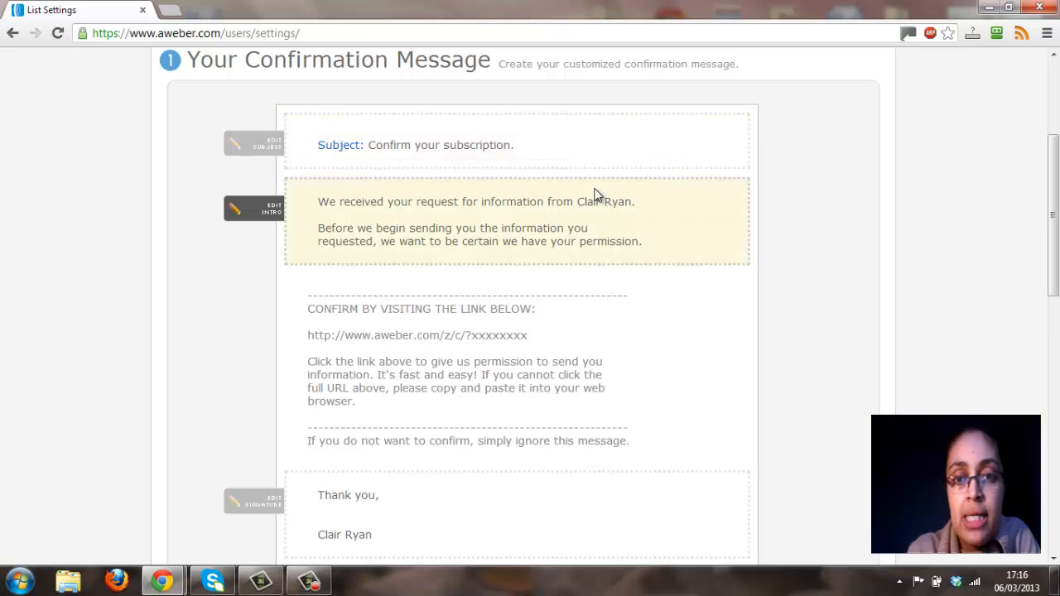
left_click(493, 148)
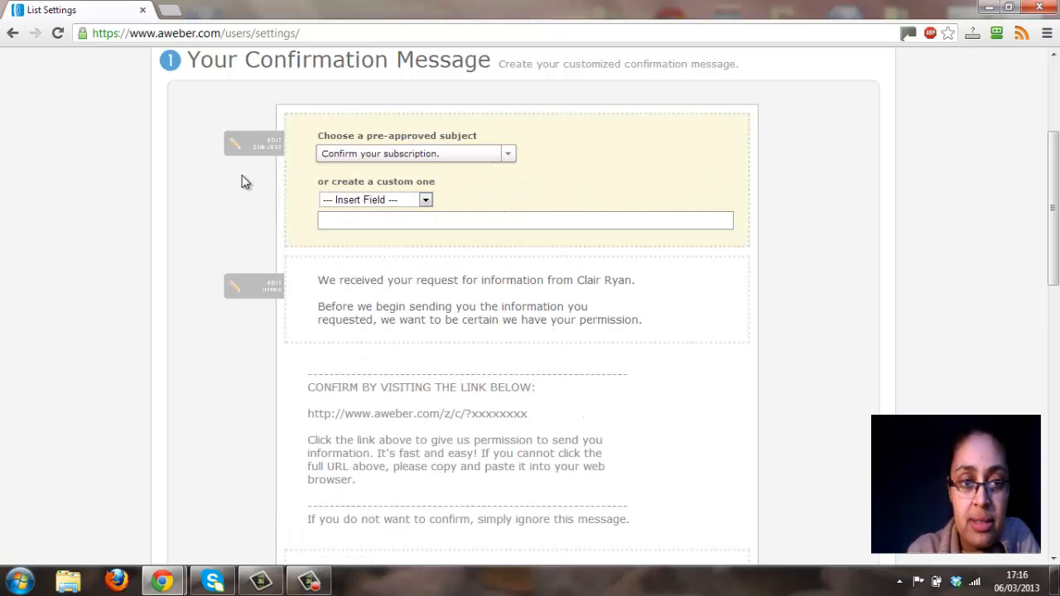
left_click(417, 313)
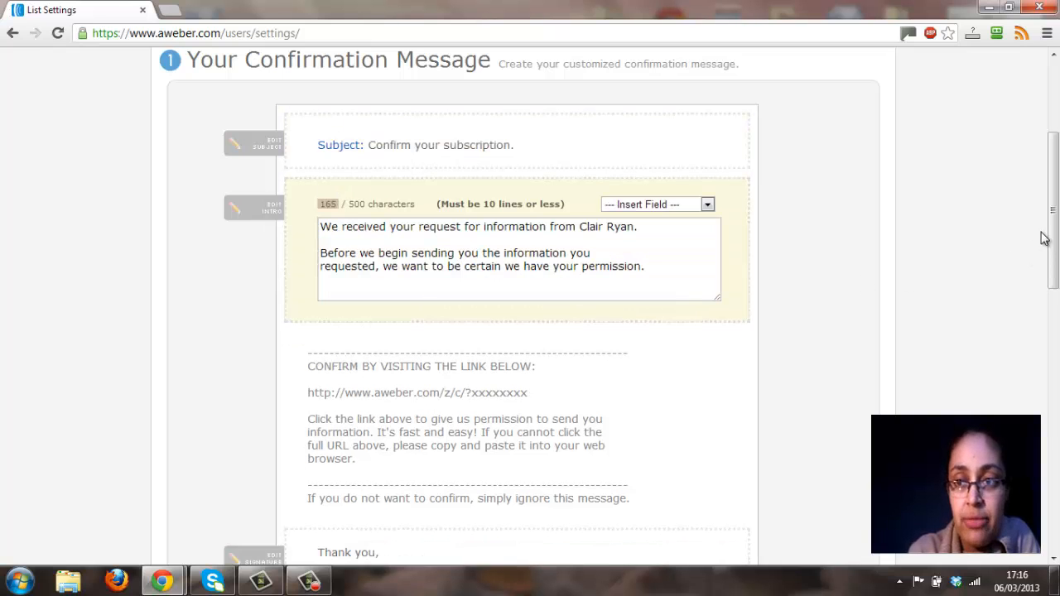
Examine the confirmation message's signature, the Require Opt-In on Web Forms setting and the Success Page options.
left_click_drag(1056, 232, 1054, 283)
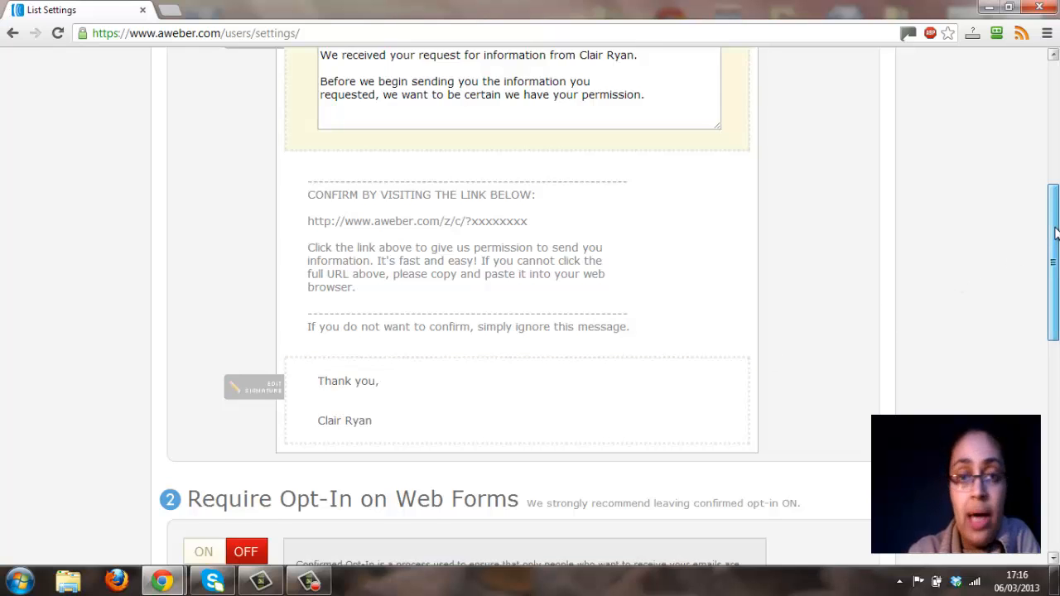
left_click_drag(1054, 240, 1054, 345)
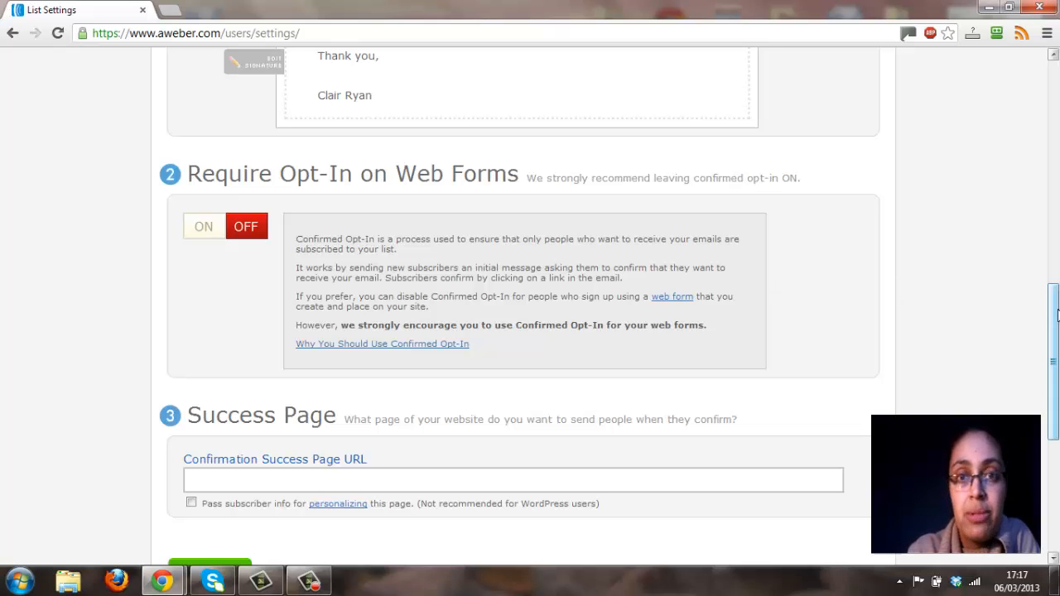
left_click_drag(1057, 313, 1057, 354)
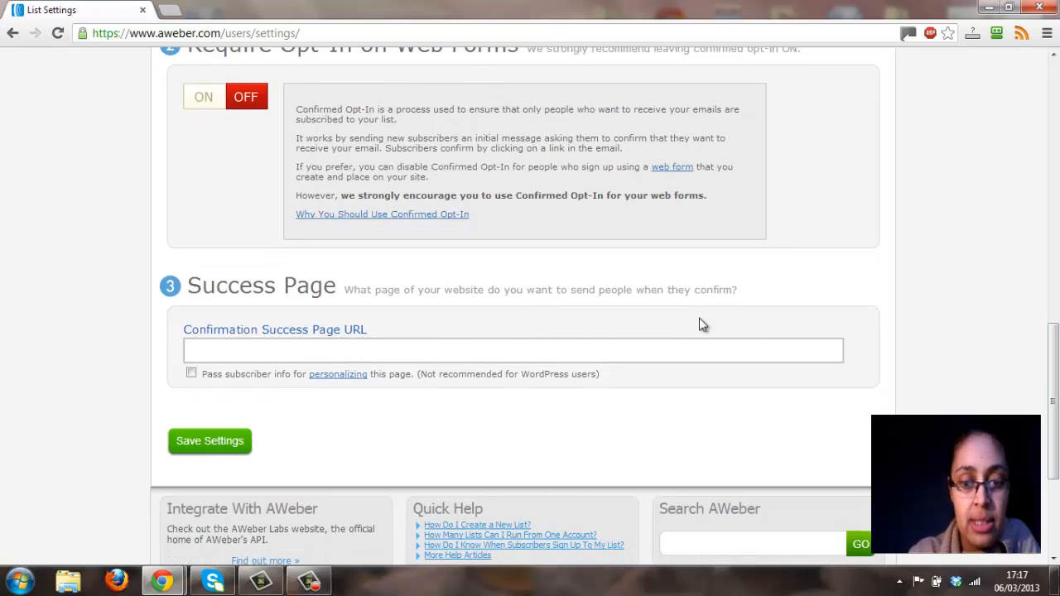
Go to the list's follow-up messages and open the first one, "*** Your gifts ***", for editing.
left_click_drag(1056, 406, 1056, 139)
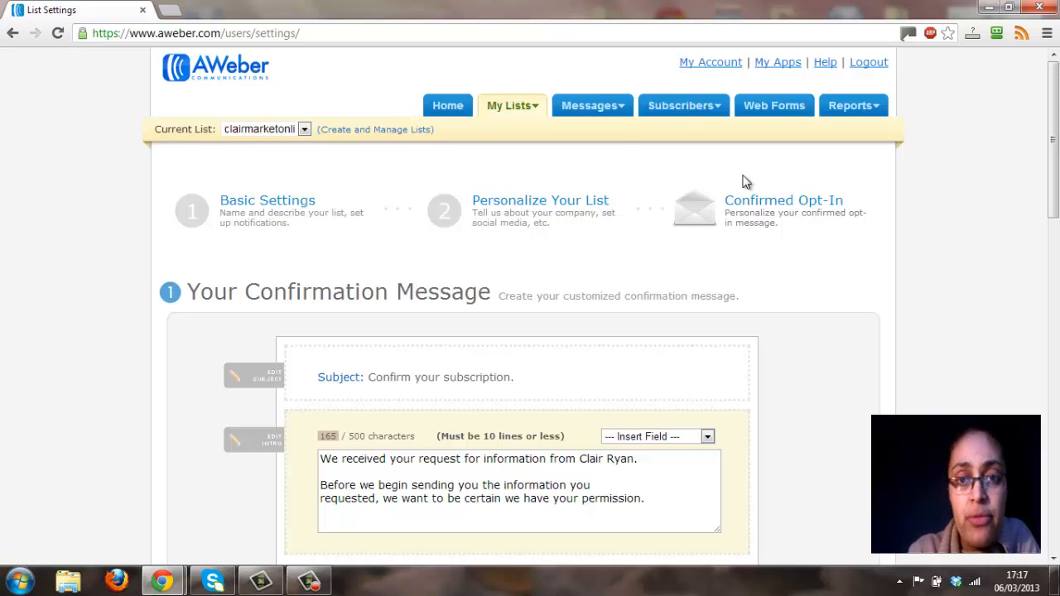
mouse_move(589, 111)
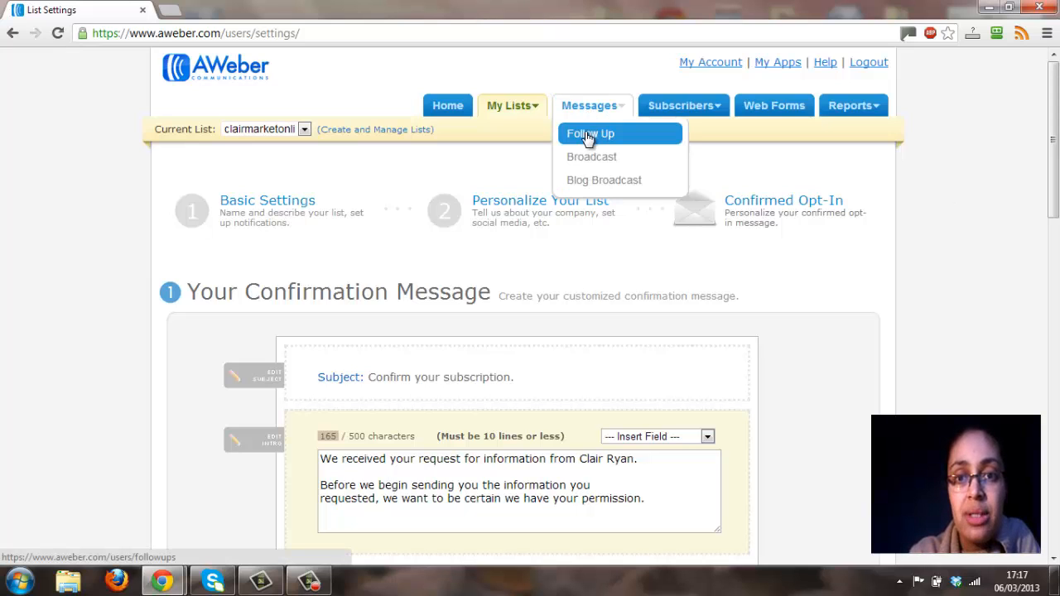
left_click(587, 135)
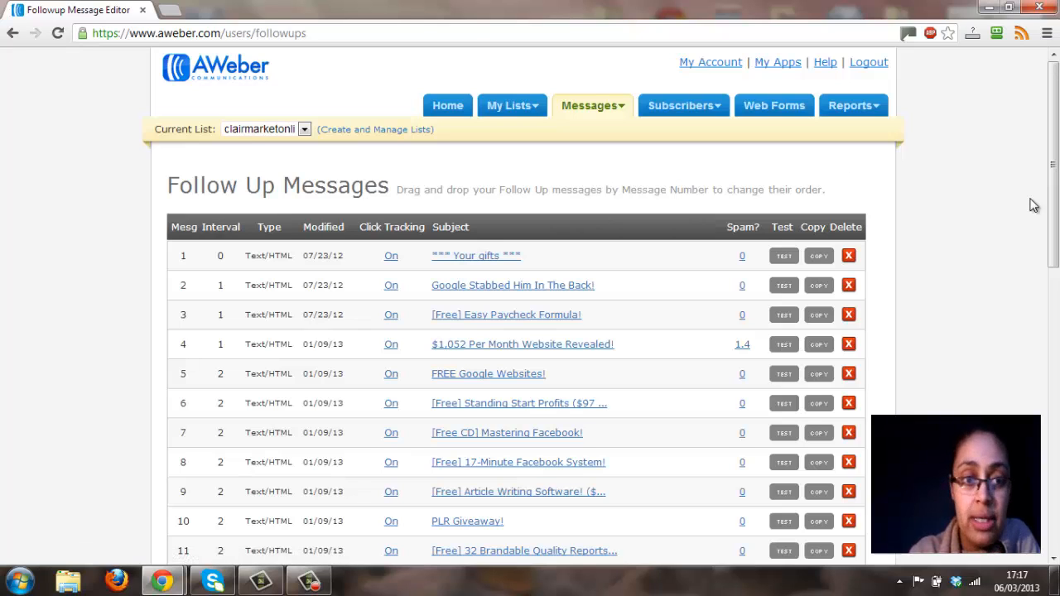
left_click(463, 260)
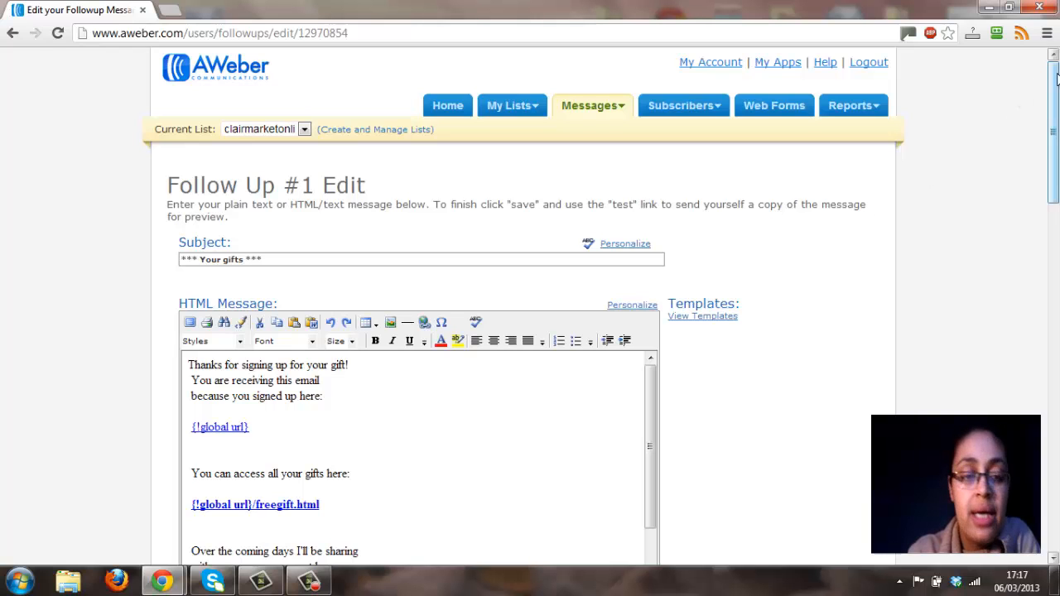
Read through the HTML and plain text versions of the "*** Your gifts ***" follow-up message.
left_click_drag(1057, 77, 1057, 148)
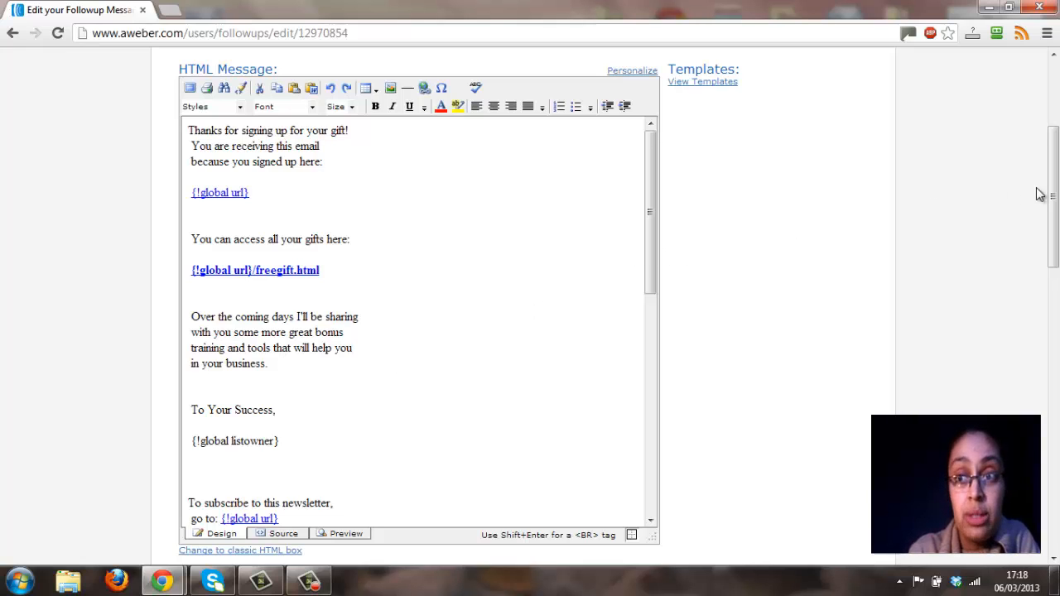
left_click_drag(1055, 189, 1052, 209)
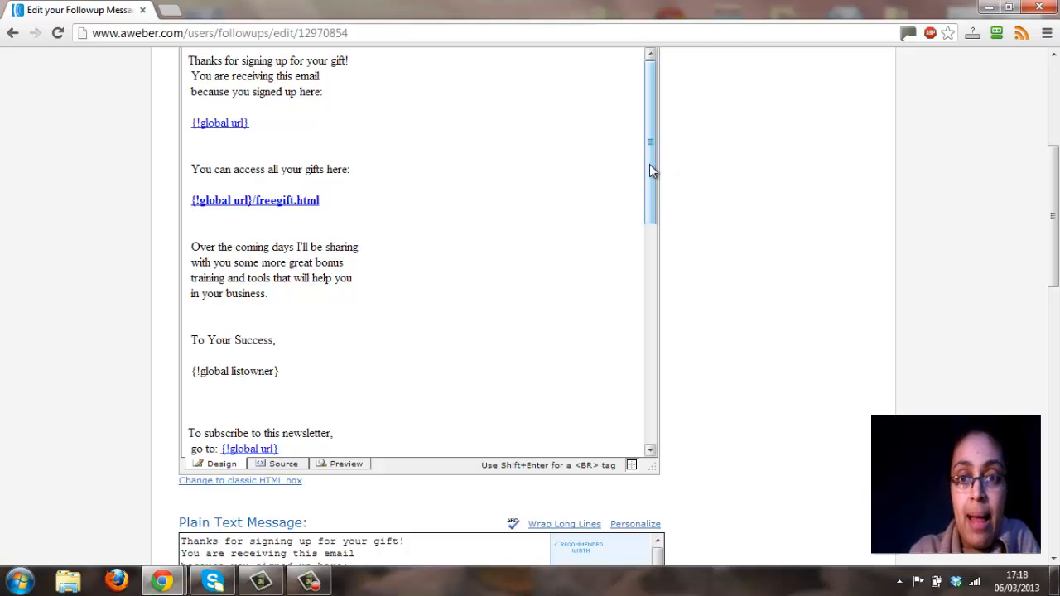
left_click_drag(650, 165, 650, 193)
left_click_drag(650, 265, 668, 76)
left_click_drag(1057, 265, 1054, 222)
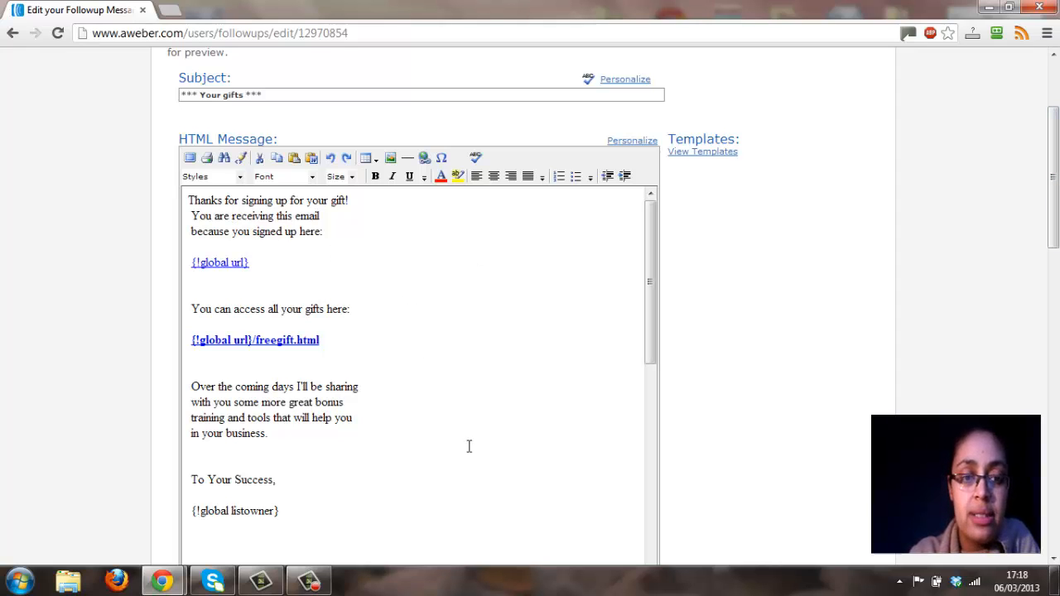
left_click_drag(1056, 193, 1056, 364)
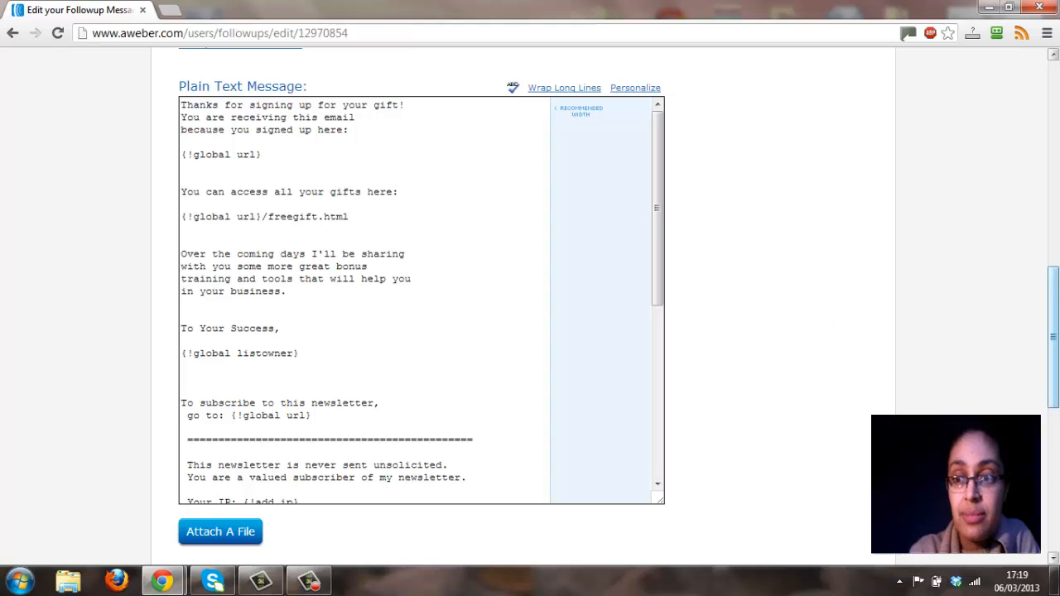
left_click_drag(1058, 287, 1054, 91)
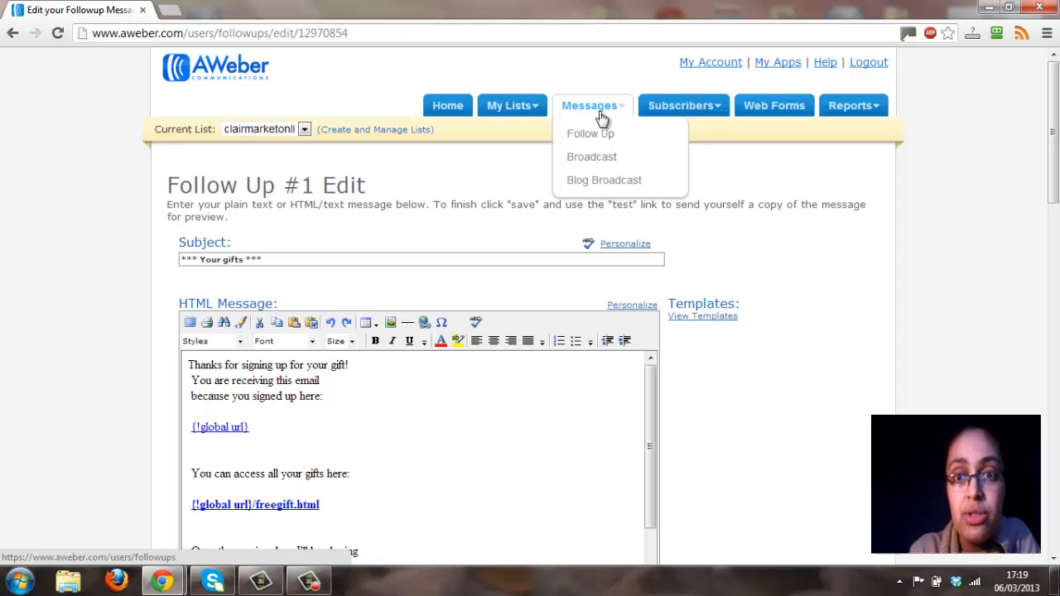
Go to the list's web forms and start creating a new web form.
mouse_move(673, 116)
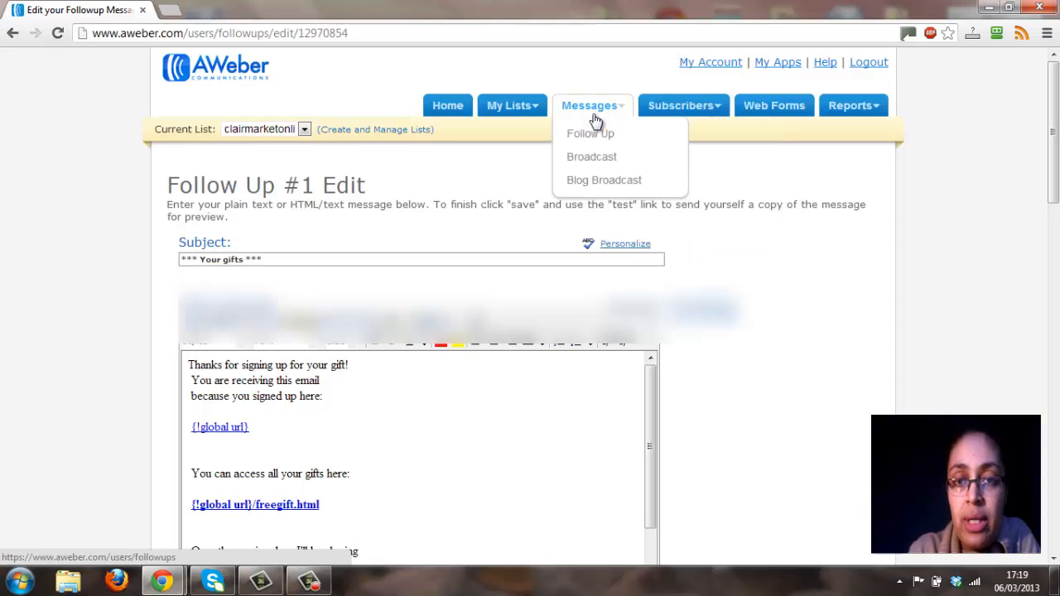
left_click(770, 109)
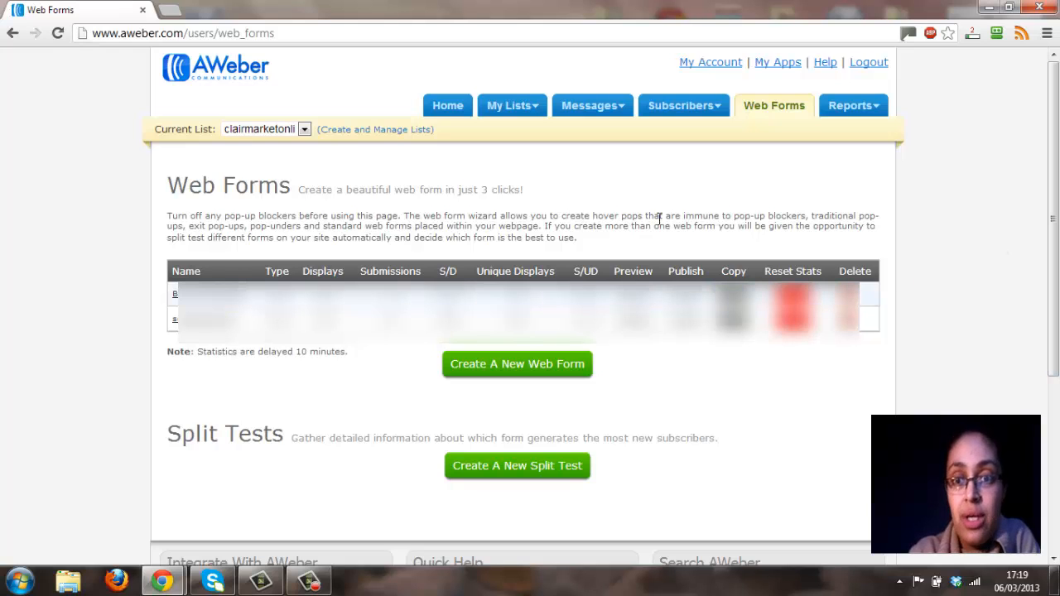
left_click(486, 363)
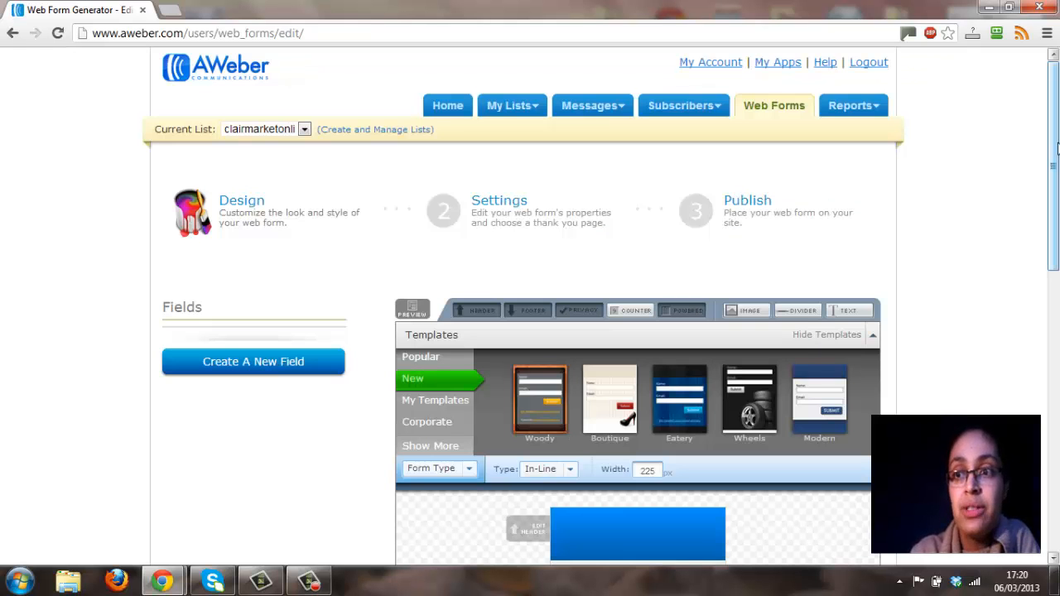
Remove the header, the email privacy line and the "Email Marketing by AWeber" line from the web form.
scroll(1056, 147, "down", 4)
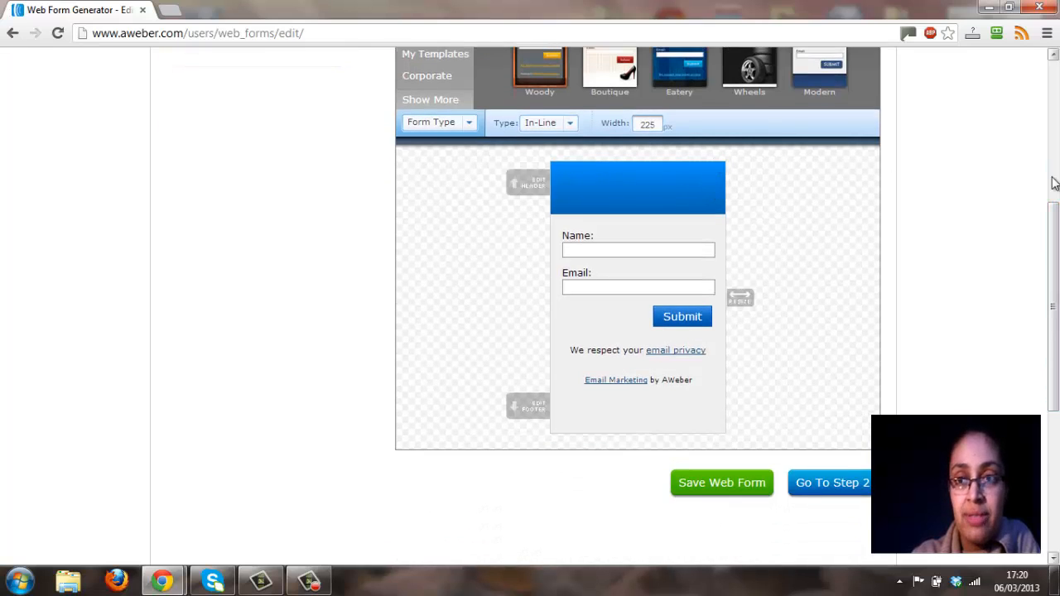
left_click_drag(1051, 251, 1055, 186)
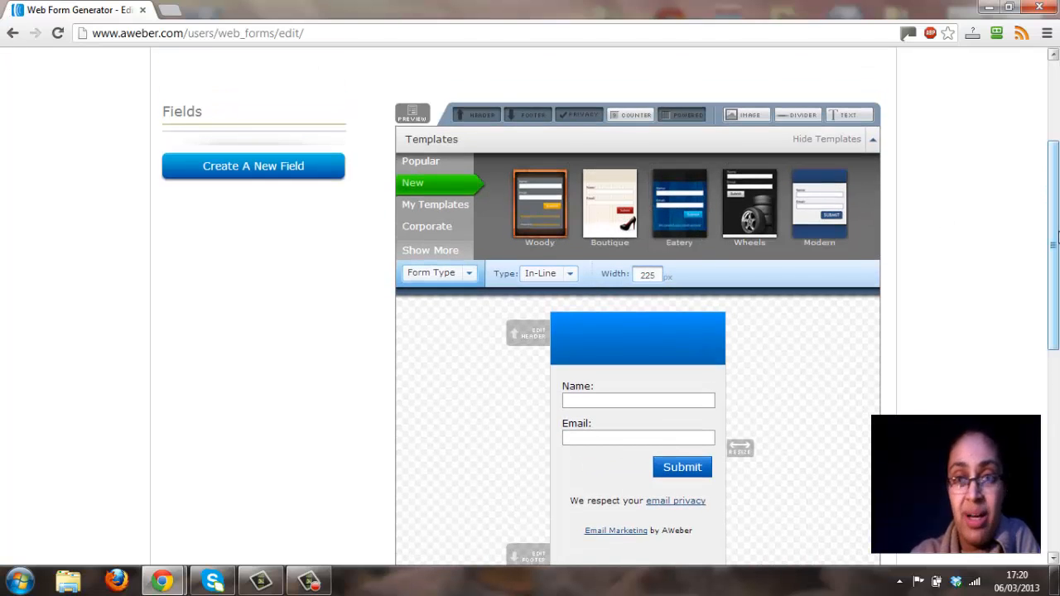
left_click_drag(1054, 240, 1054, 295)
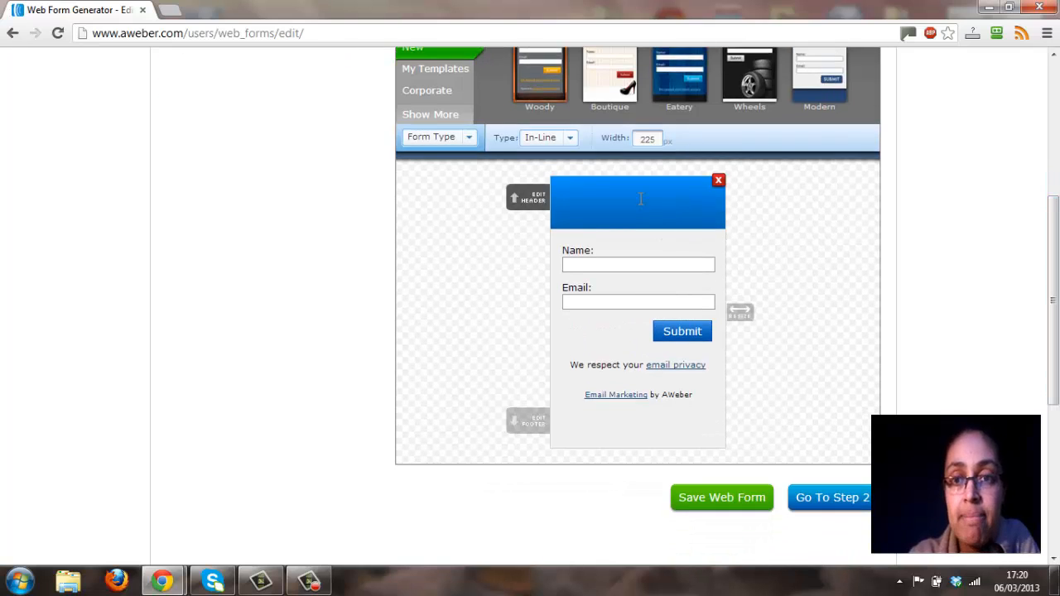
left_click(720, 182)
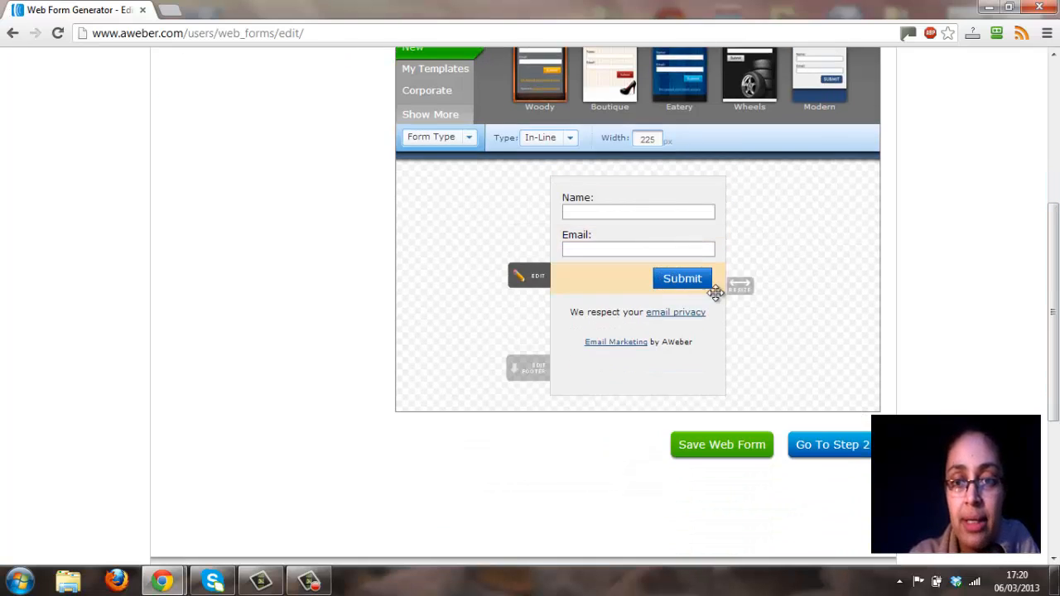
mouse_move(715, 305)
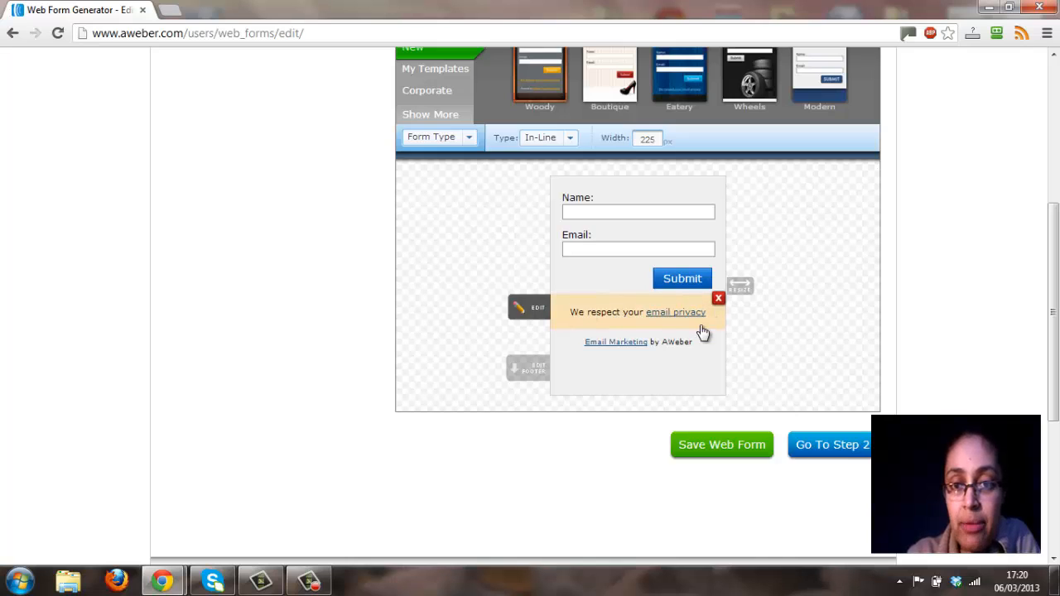
left_click(718, 301)
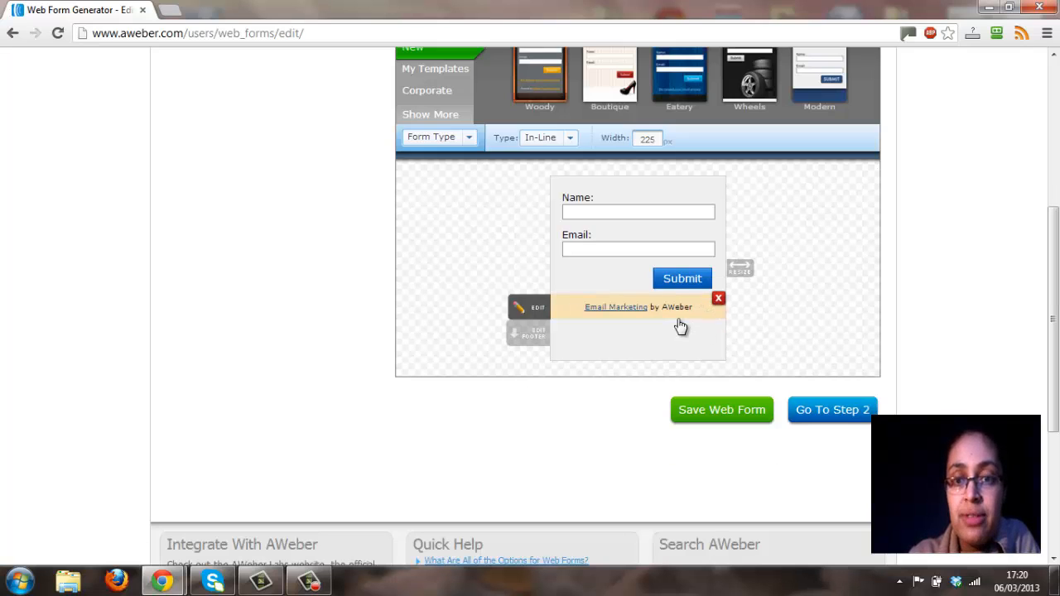
mouse_move(695, 311)
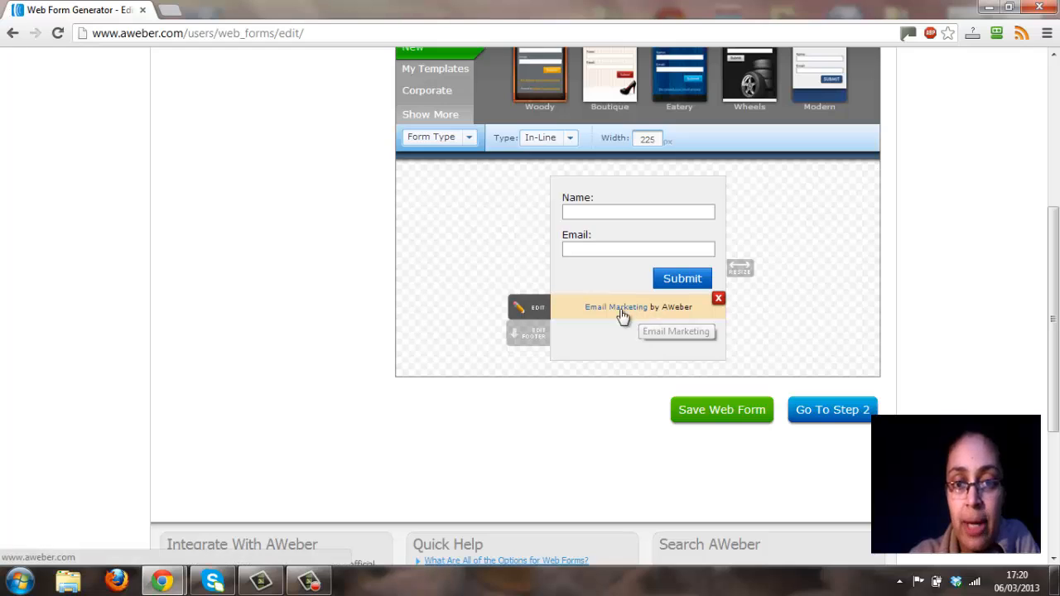
left_click(719, 301)
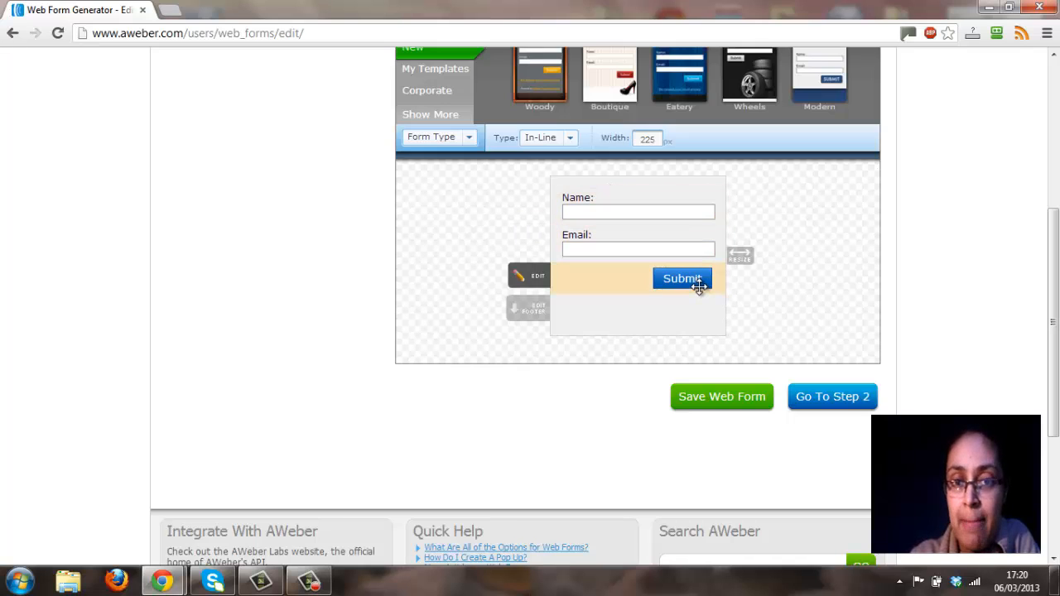
Change the form's submit button text to "get you product here" and save it.
left_click(532, 279)
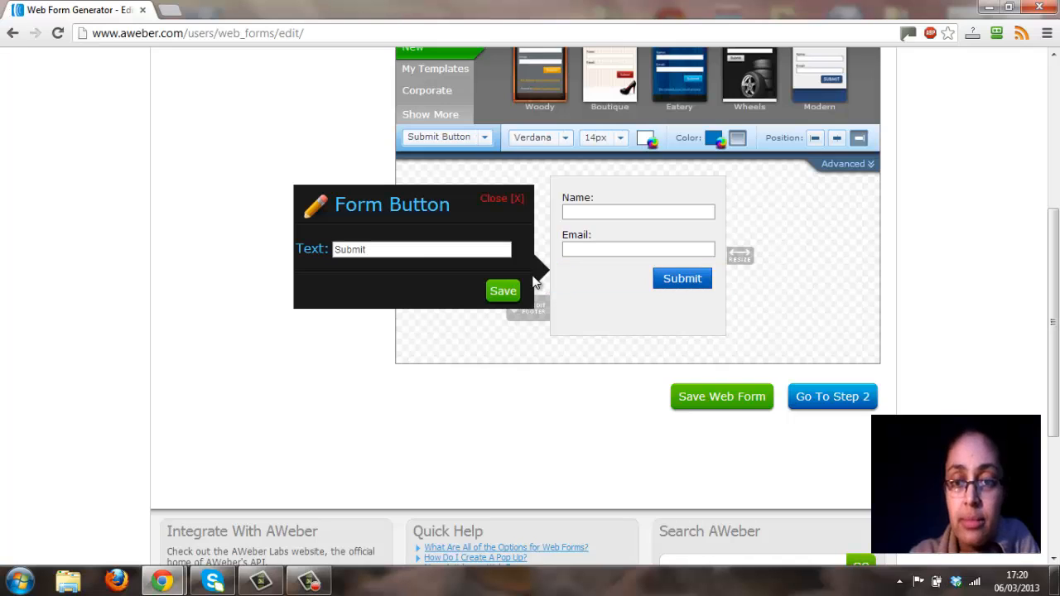
double_click(421, 251)
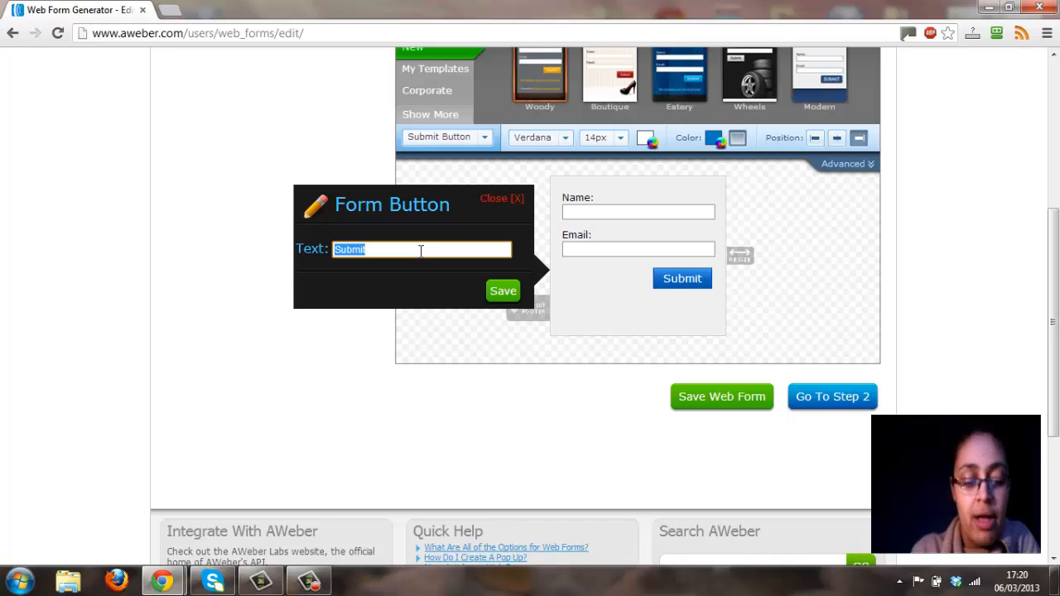
type("get you ")
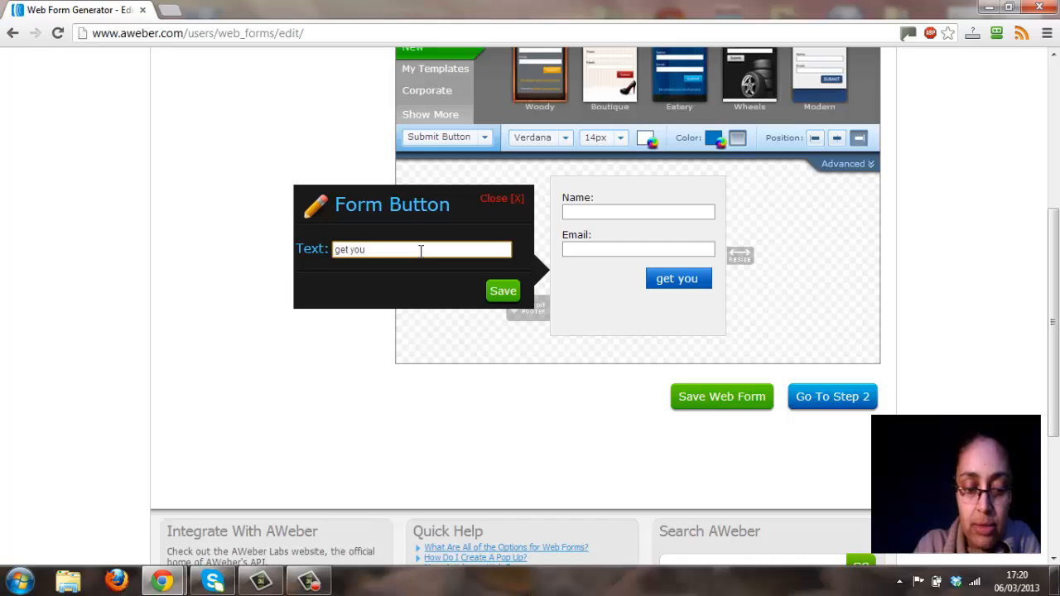
type("free")
key("BackSpace")
key("BackSpace")
key("BackSpace")
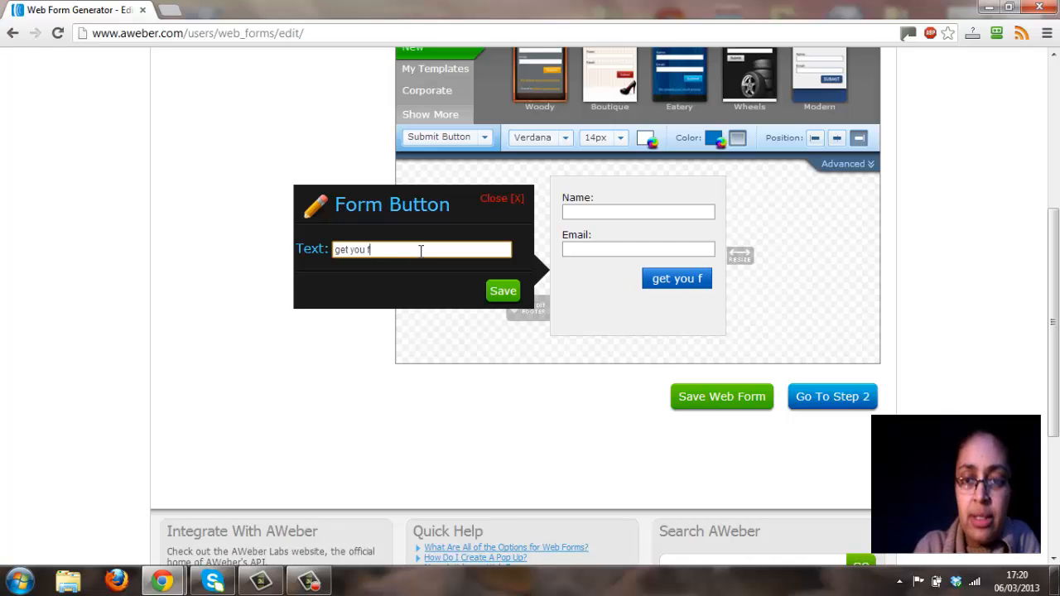
key("BackSpace")
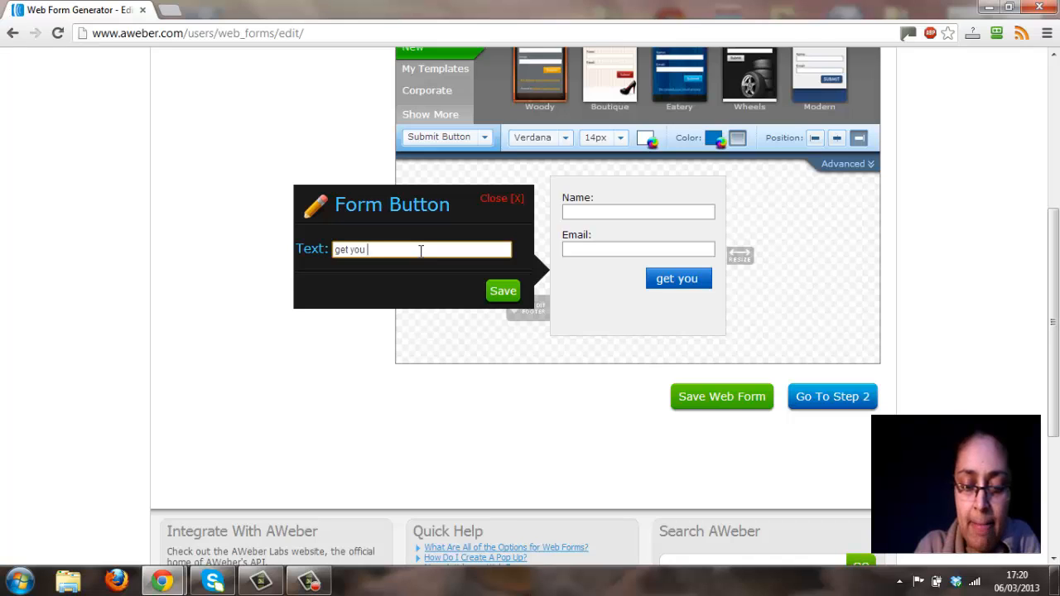
type("pro")
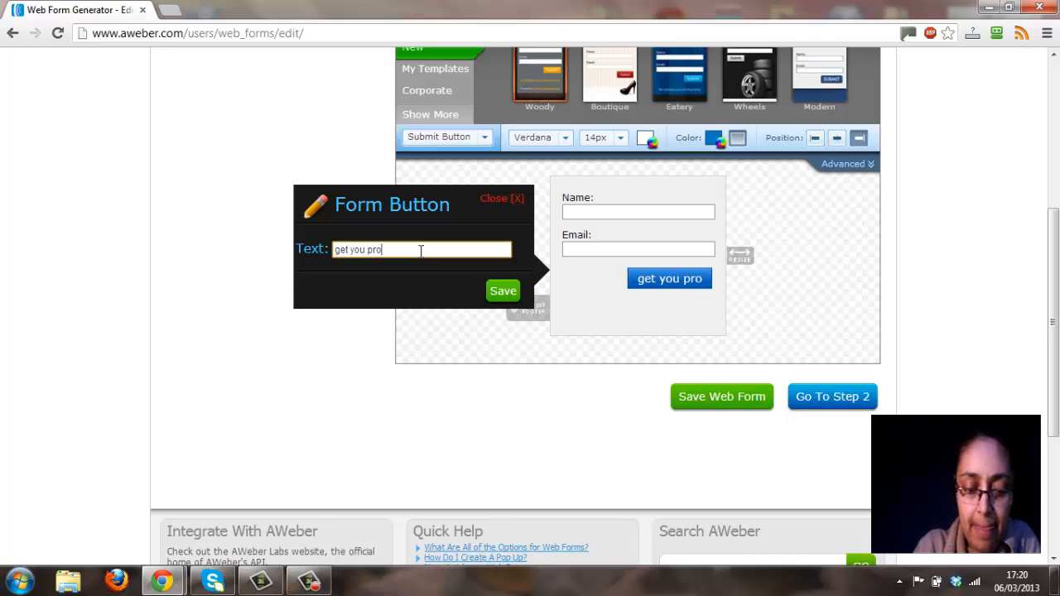
type("duct here")
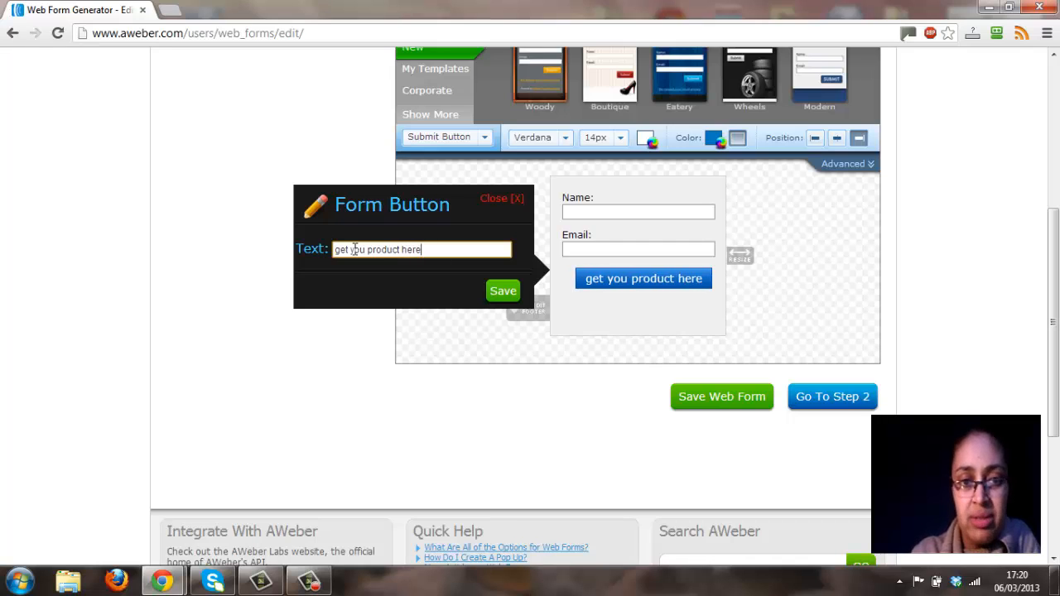
left_click(503, 292)
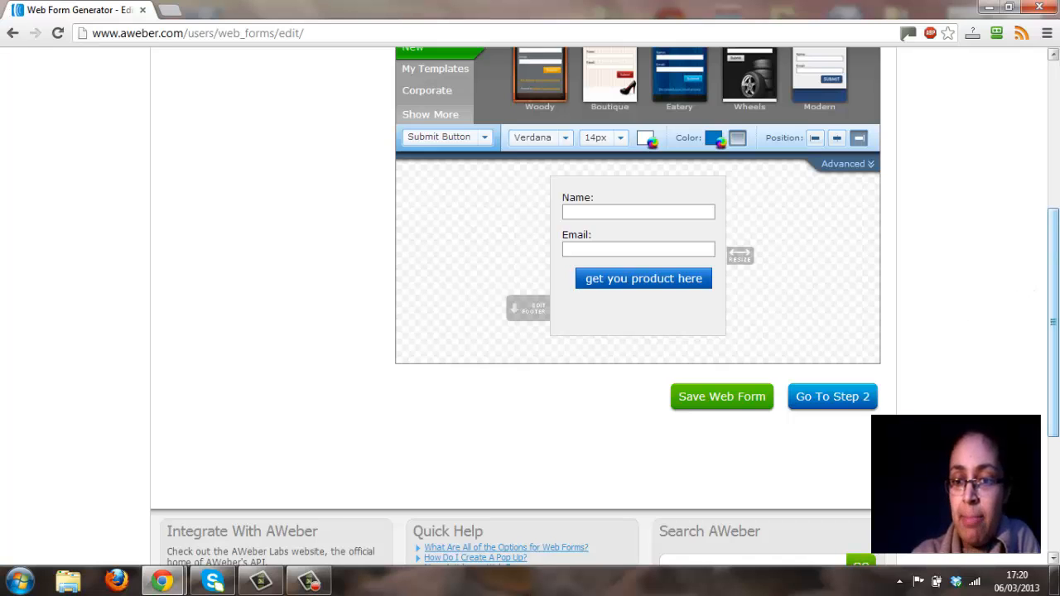
Continue to the web form's settings stage and name the form "landing page".
left_click_drag(1053, 294, 1053, 319)
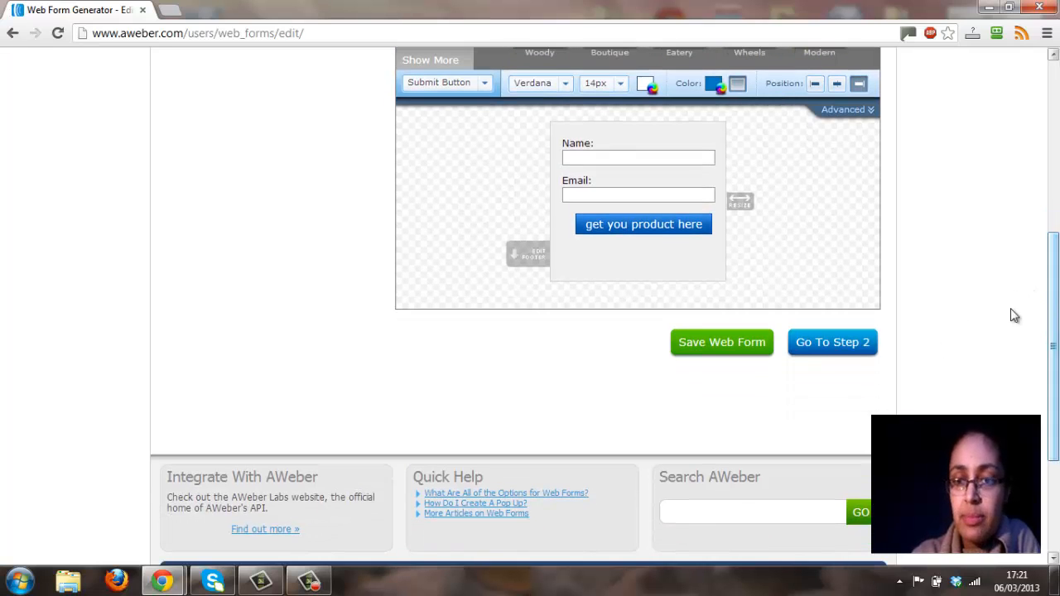
left_click(832, 343)
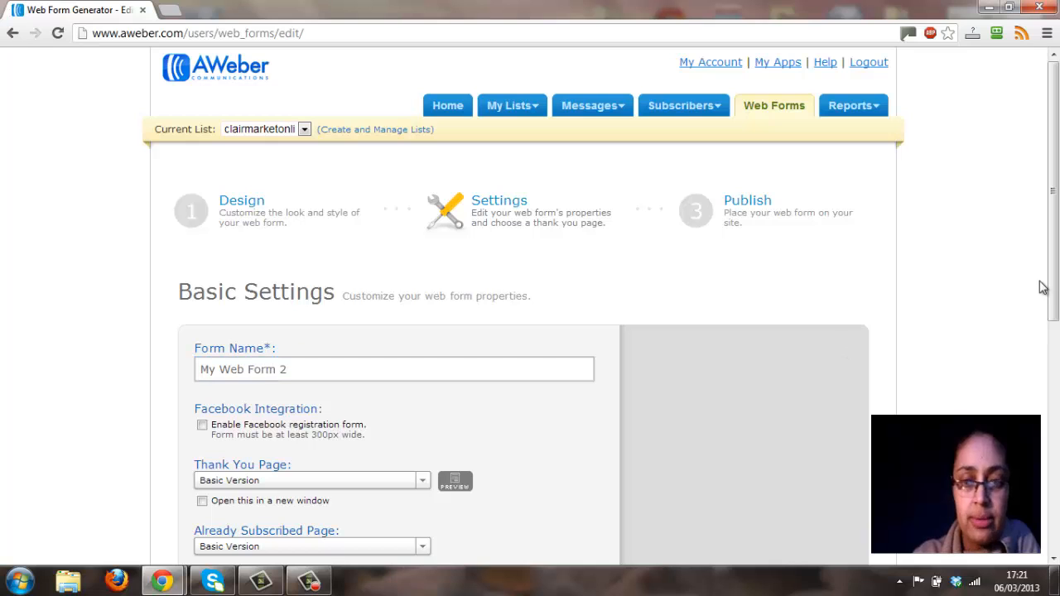
scroll(1055, 267, "down", 1)
scroll(1055, 267, "down", 2)
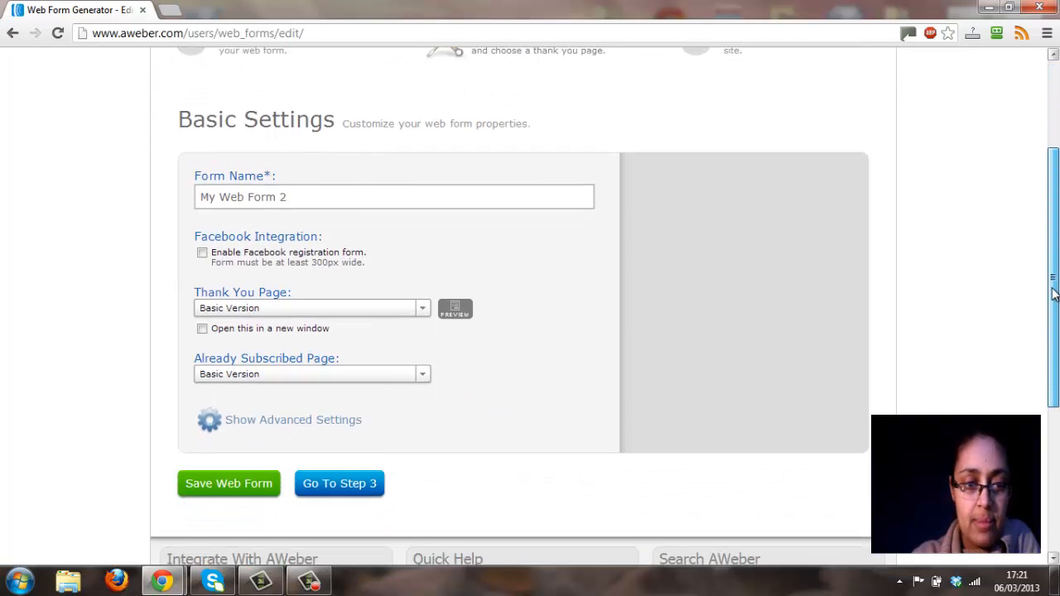
left_click(315, 160)
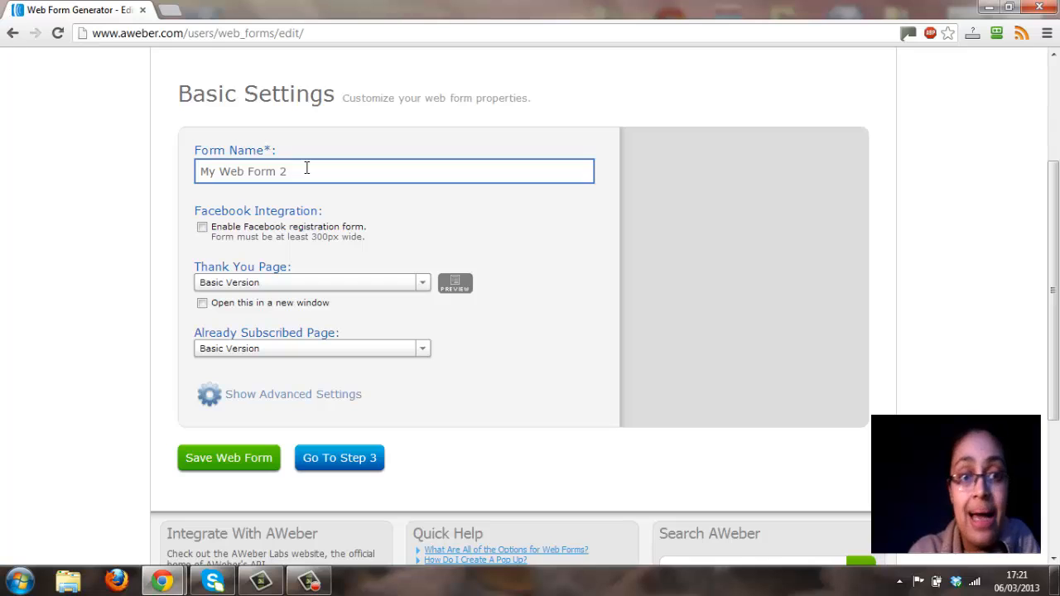
left_click_drag(290, 171, 198, 171)
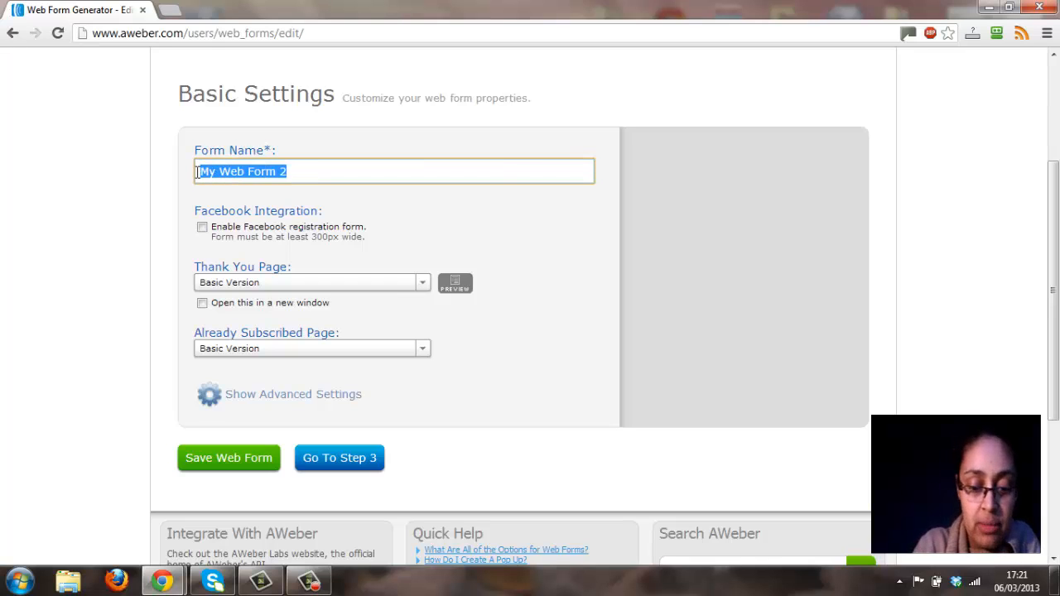
type("lan")
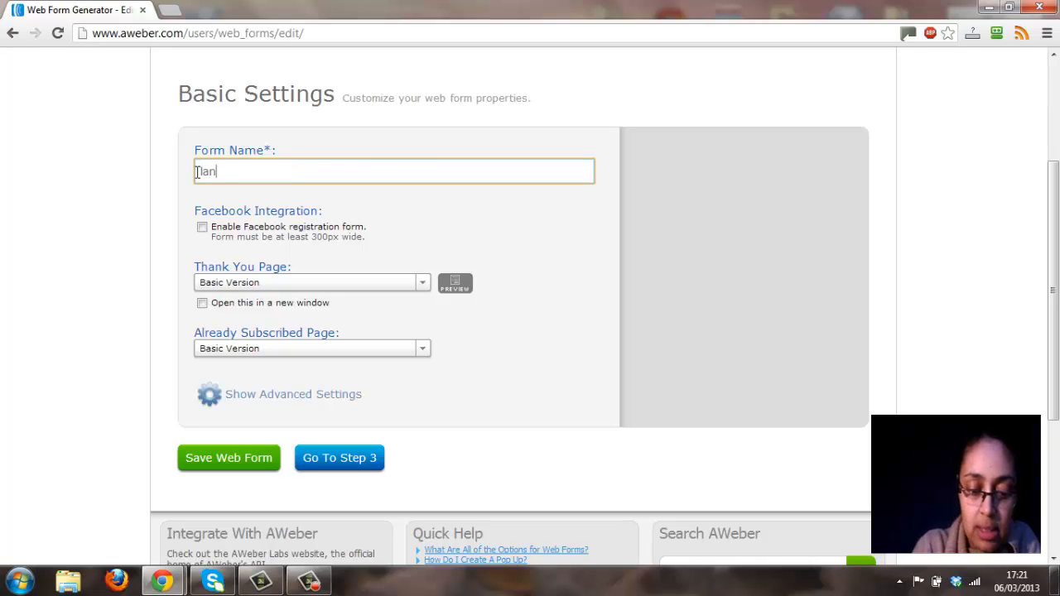
type("ding pa")
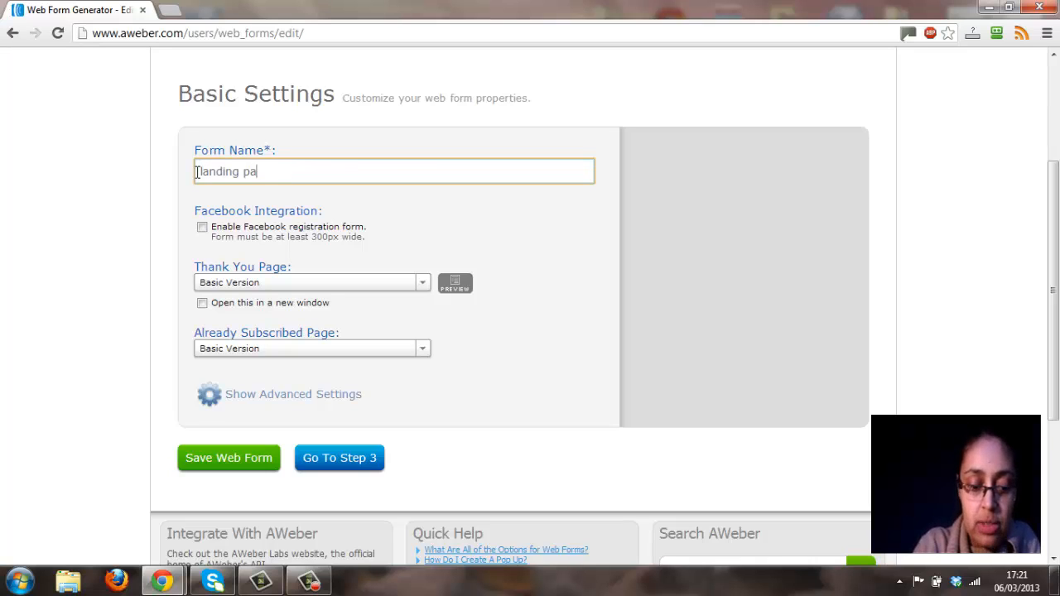
type("ge")
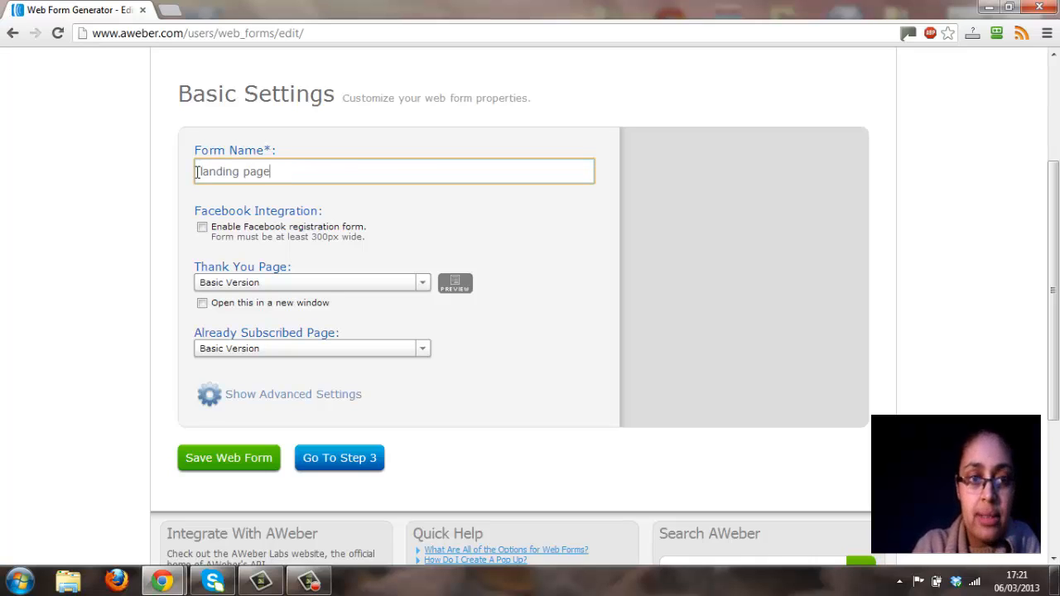
left_click(469, 214)
left_click(312, 175)
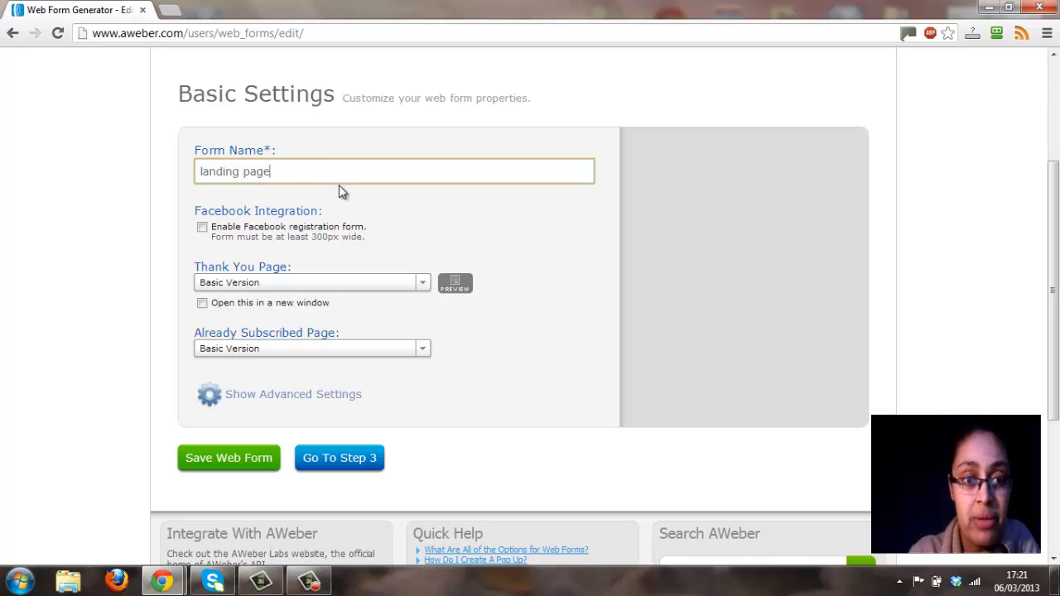
left_click(347, 195)
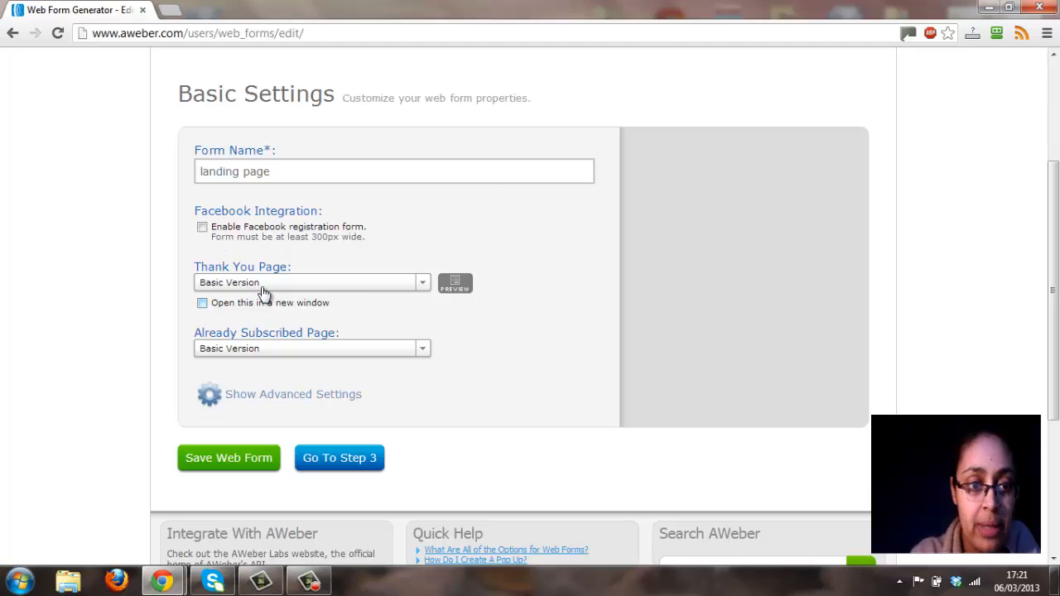
Set the form's Thank You Page to Custom Page, and show the advanced settings to check the Ad Tracking field.
left_click(424, 284)
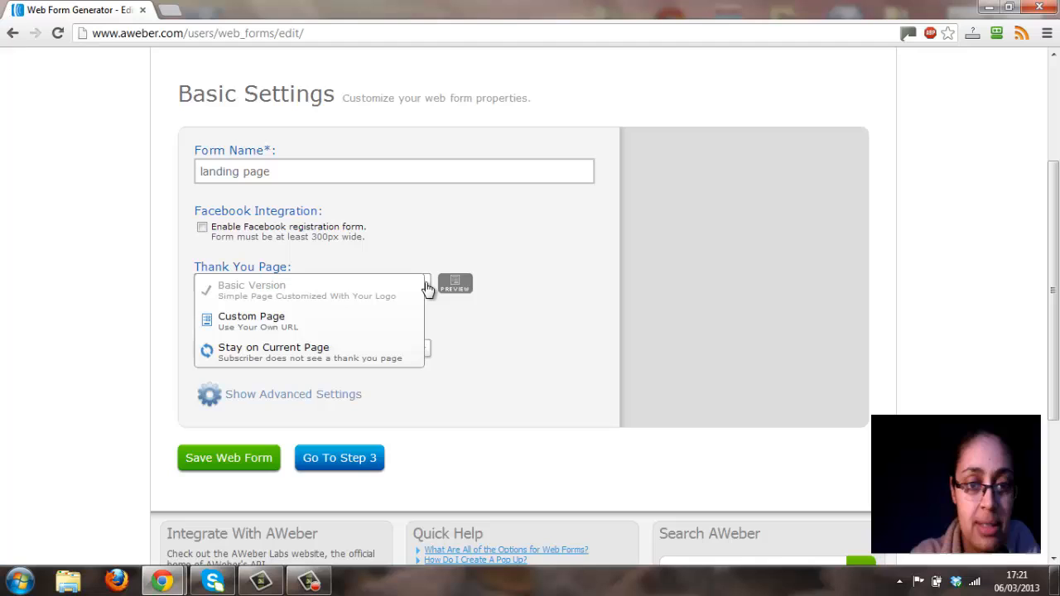
left_click(374, 324)
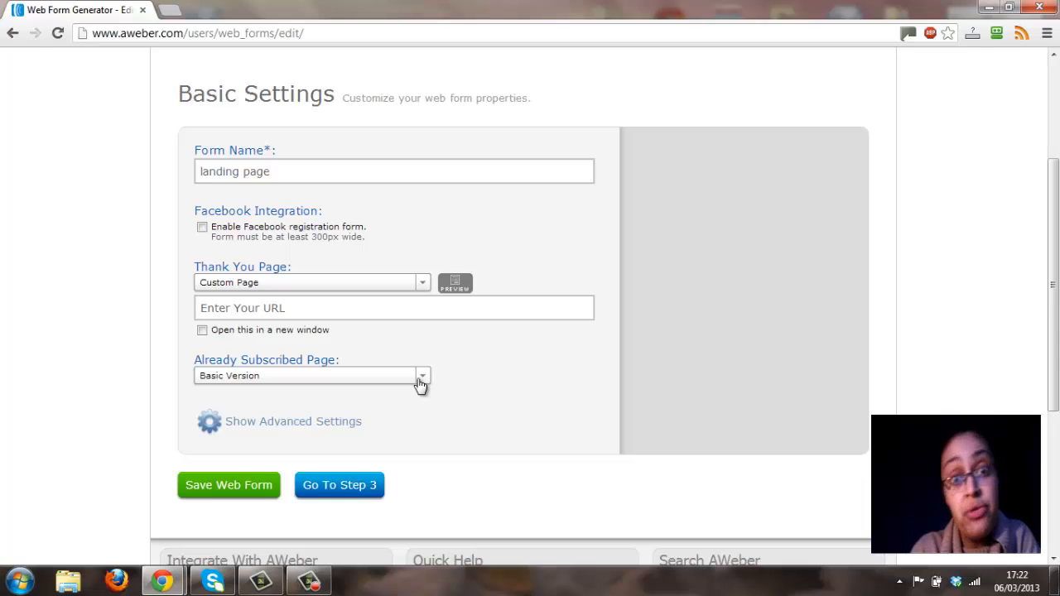
left_click(249, 422)
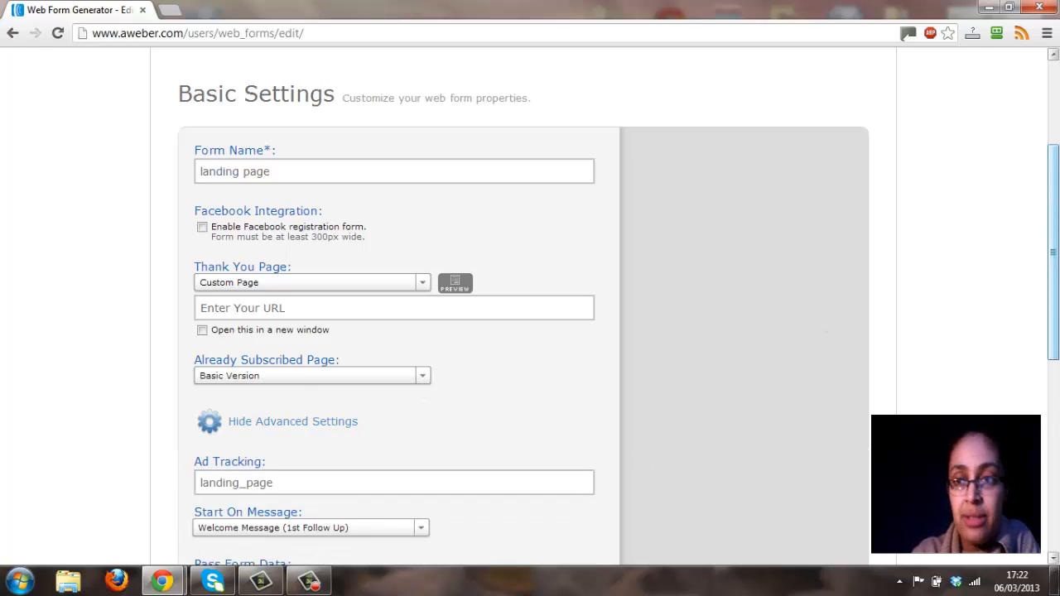
left_click_drag(1056, 153, 1056, 244)
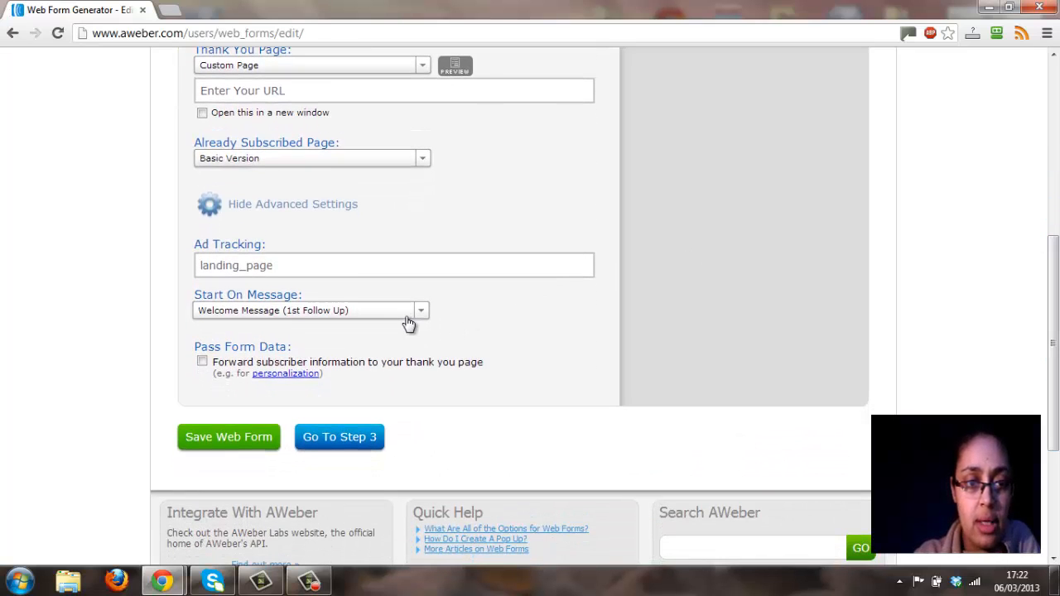
left_click(256, 264)
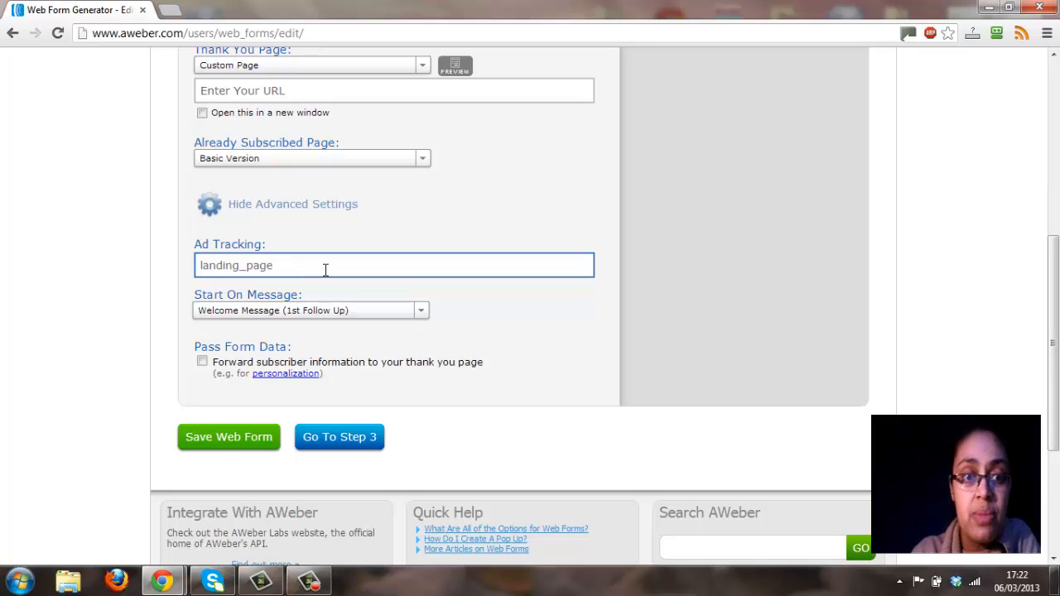
left_click(193, 283)
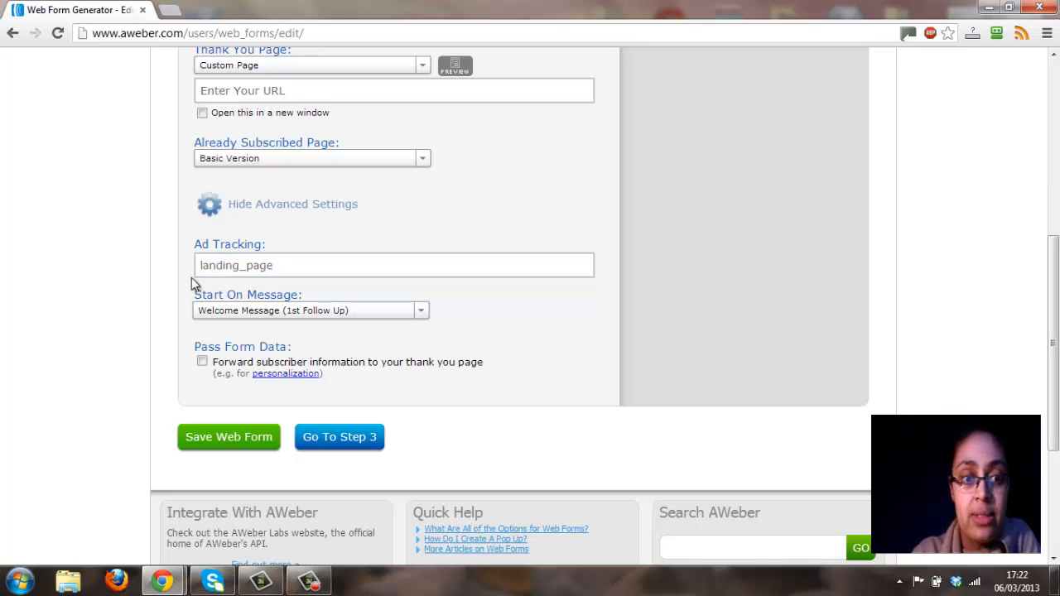
left_click(265, 267)
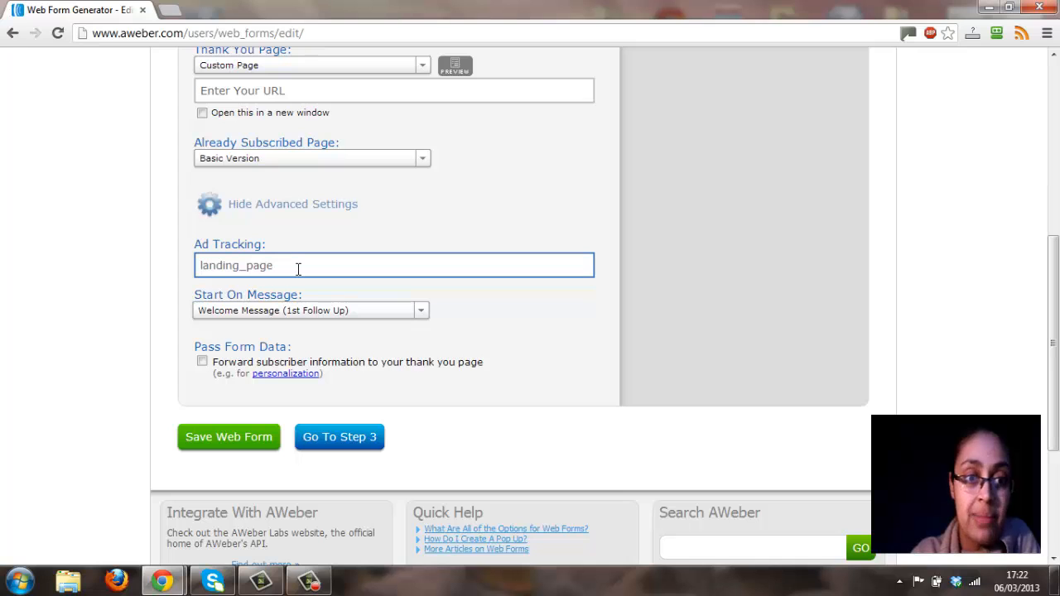
left_click(530, 286)
Continue to the publish stage, save the web form and look over the choices for who will publish it.
left_click_drag(1059, 305, 1058, 342)
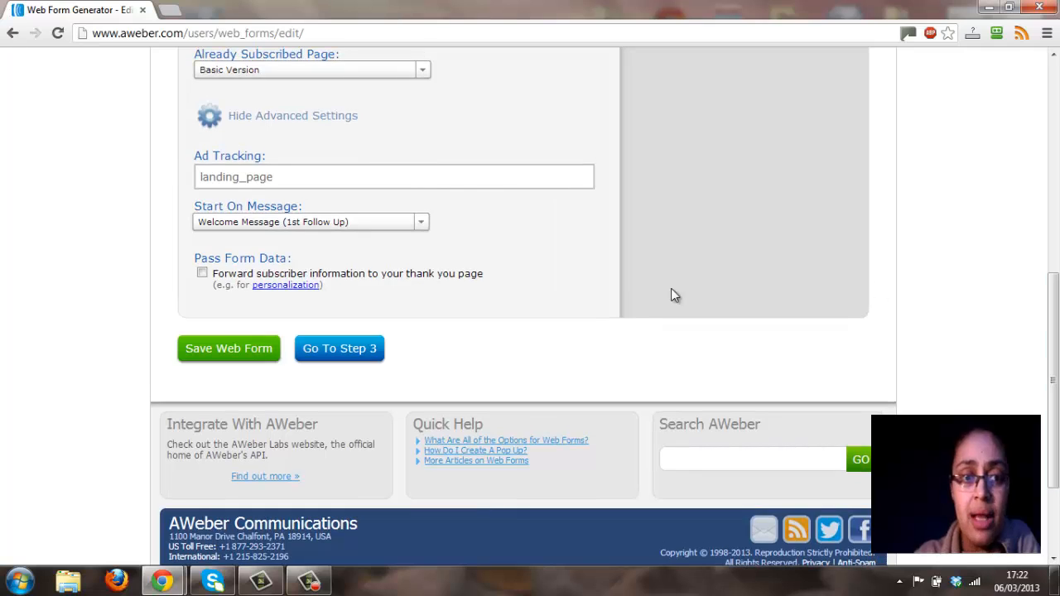
left_click(367, 350)
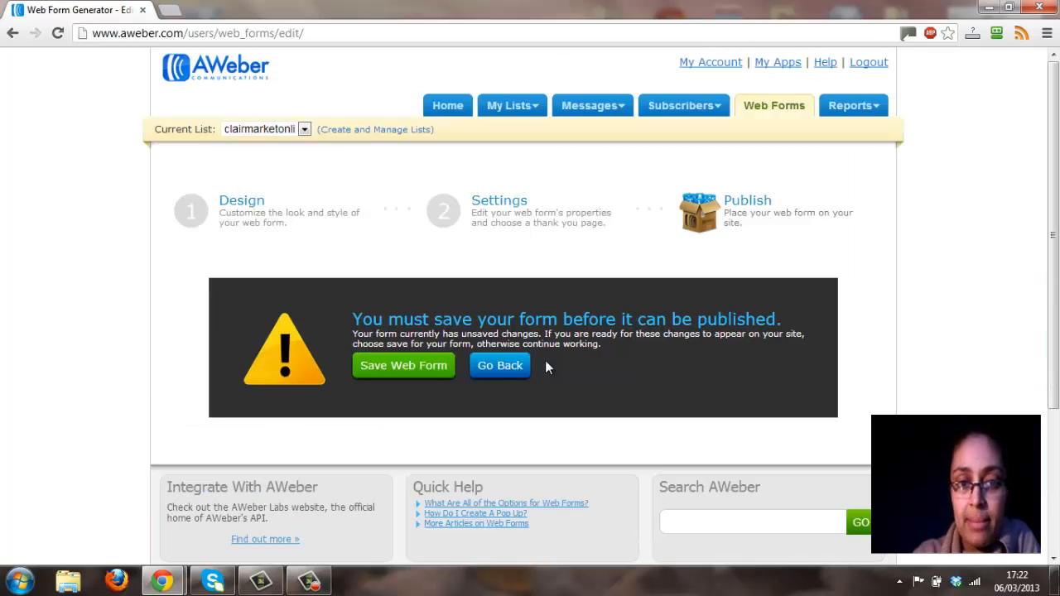
left_click(425, 369)
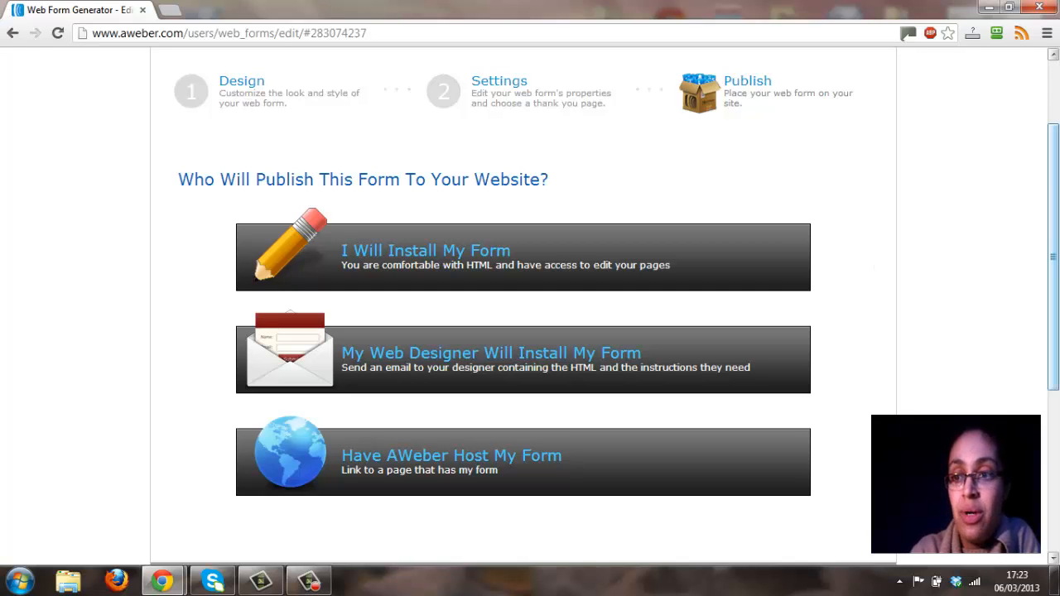
left_click_drag(1058, 180, 1054, 88)
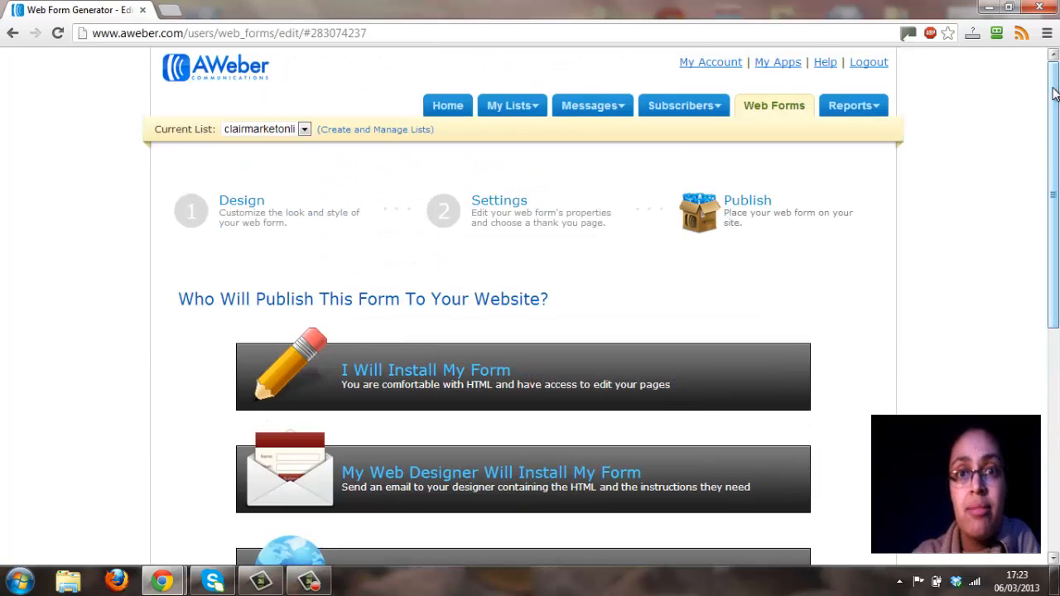